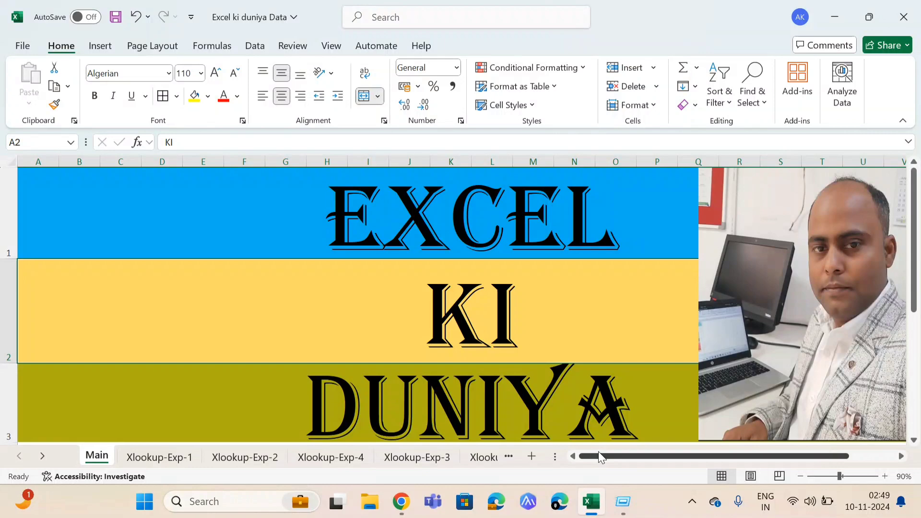
Step: On the Xlookup-Exp-1 sheet, start a VLOOKUP formula in F3 with E3 as the lookup value
{"action": "left_click", "coordinate": [144, 463]}
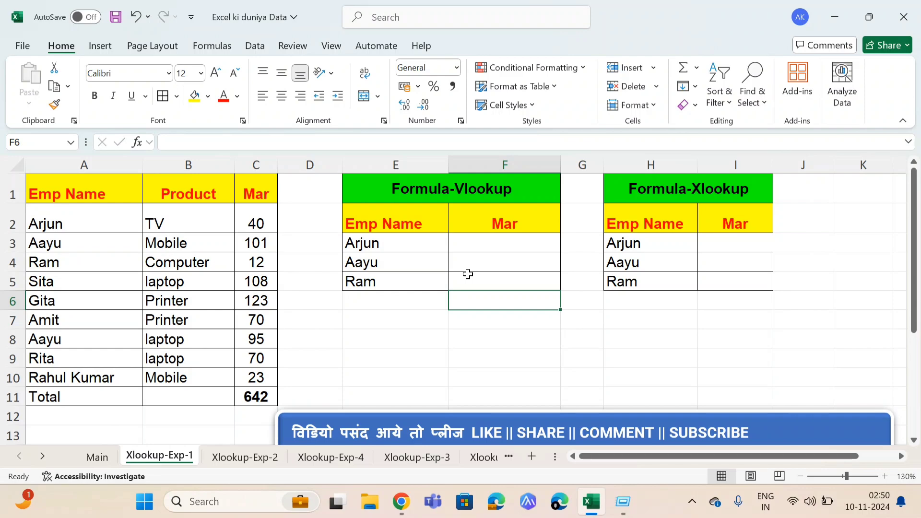
{"action": "key", "text": "Up"}
{"action": "key", "text": "Up"}
{"action": "key", "text": "Up"}
{"action": "key", "text": "Up"}
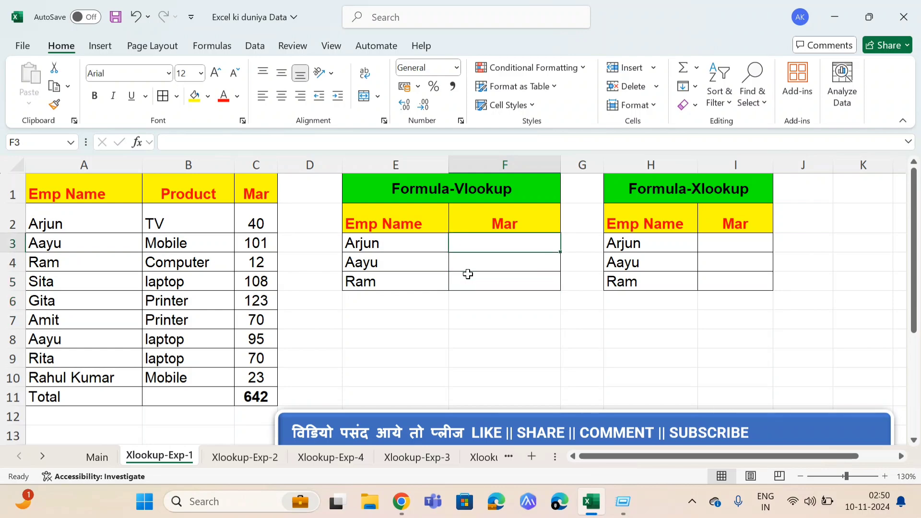
{"action": "key", "text": "Down"}
{"action": "type", "text": "=vl"}
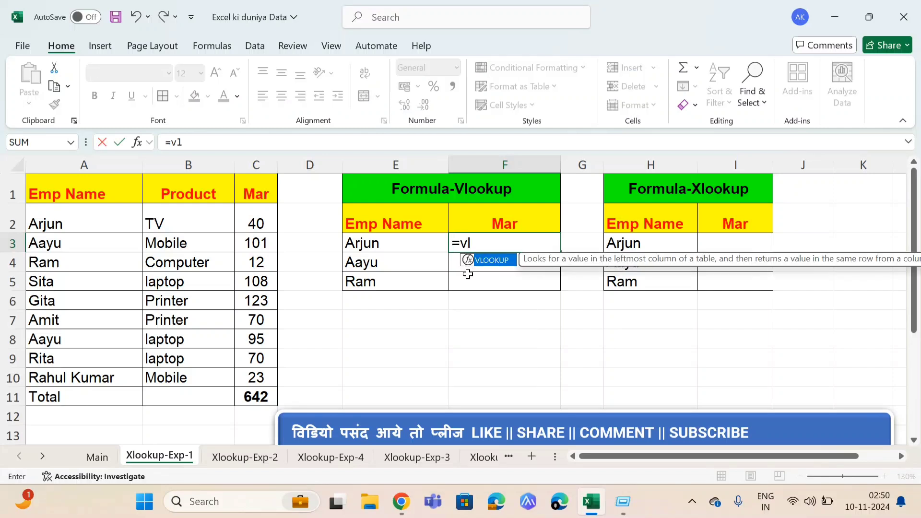
{"action": "type", "text": "ookup("}
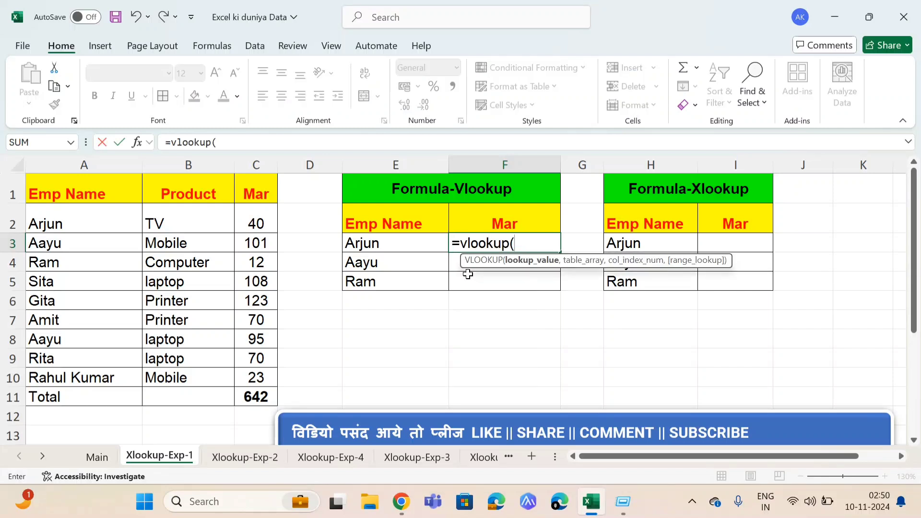
{"action": "left_click", "coordinate": [384, 245]}
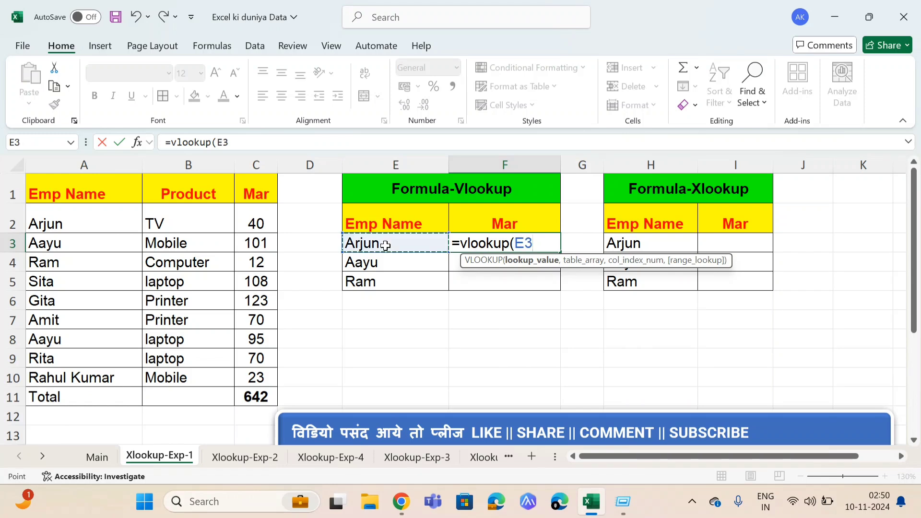
{"action": "type", "text": ","}
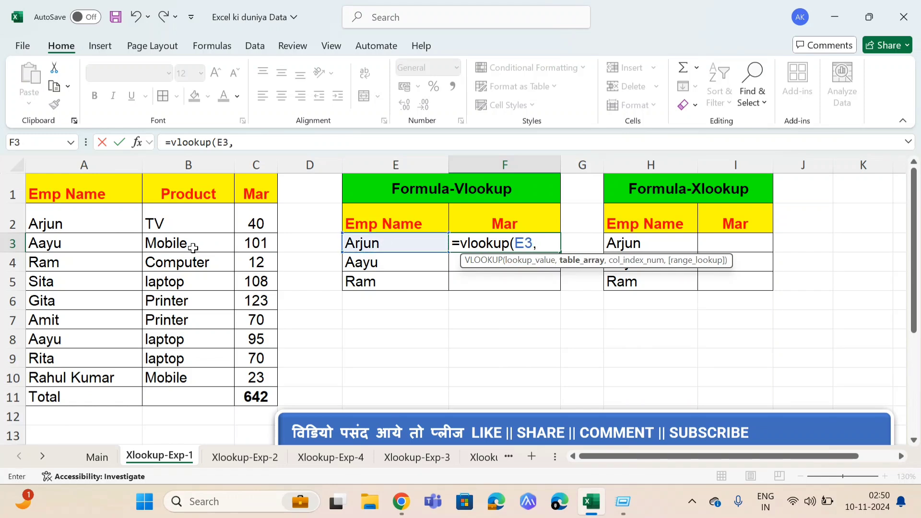
Step: Complete the F3 VLOOKUP with table array A2:C10, column index 3 and range lookup 0, and fill it down to F5
{"action": "left_click", "coordinate": [79, 213]}
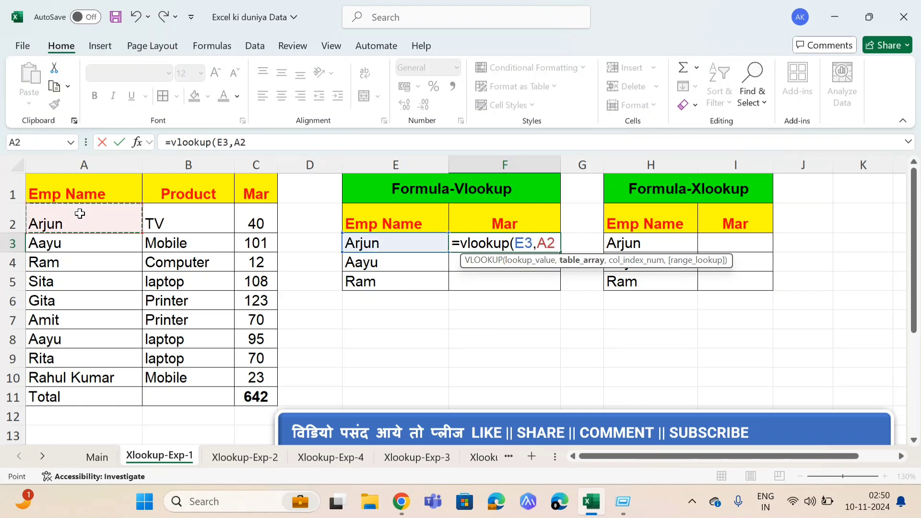
{"action": "key", "text": "ctrl+shift+Right"}
{"action": "key", "text": "ctrl+shift+Down"}
{"action": "key", "text": "shift+Up"}
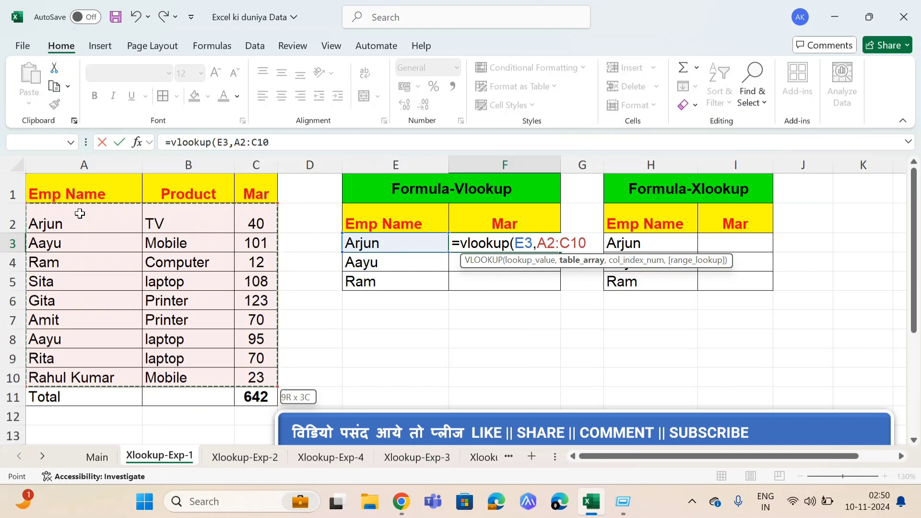
{"action": "type", "text": ",3,0"}
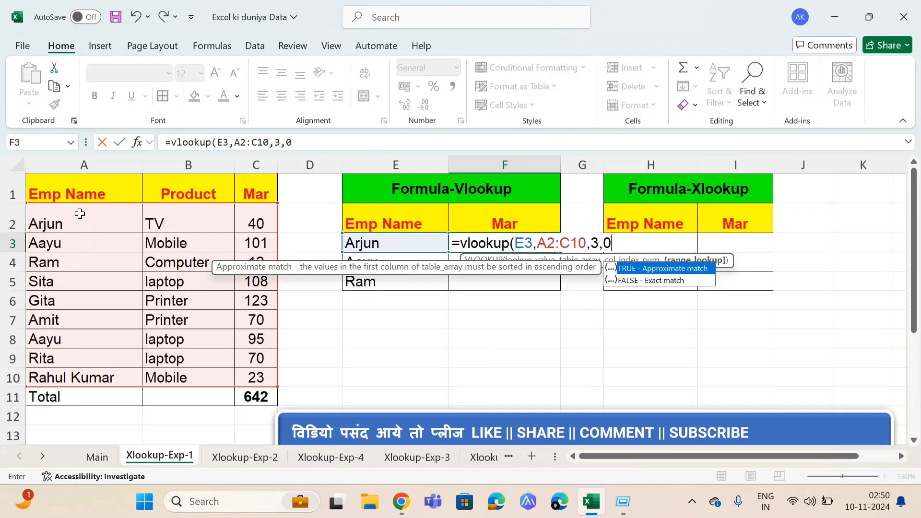
{"action": "type", "text": ")"}
{"action": "key", "text": "Return"}
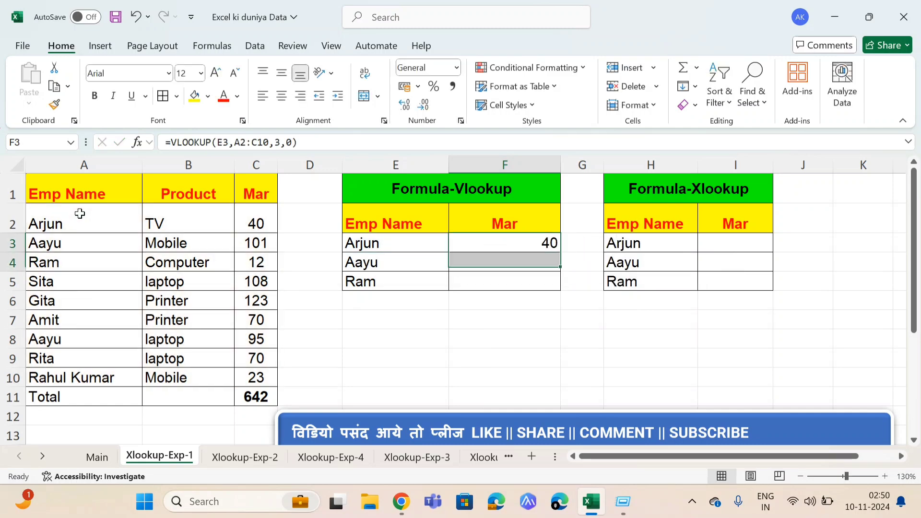
{"action": "key", "text": "shift+Down"}
{"action": "key", "text": "ctrl+d"}
Step: Start an XLOOKUP formula in I3 with H3 as the lookup value
{"action": "key", "text": "Right"}
{"action": "key", "text": "Right"}
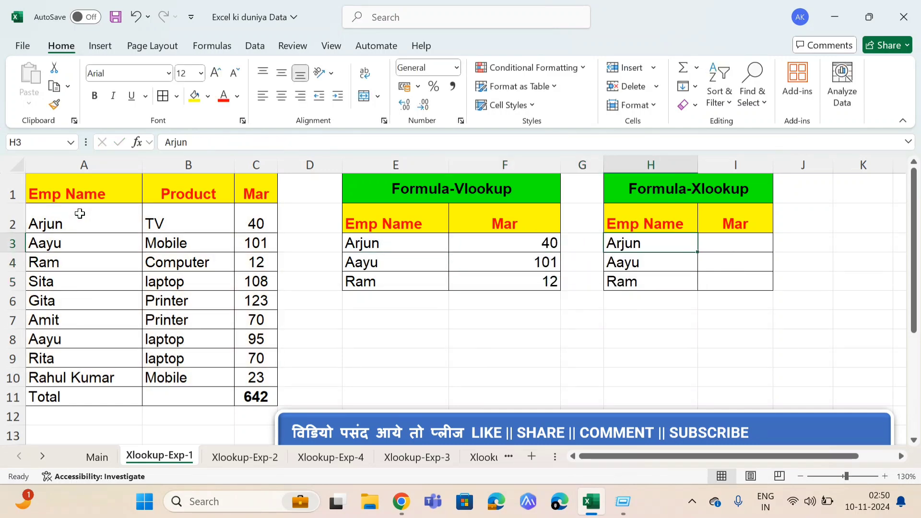
{"action": "key", "text": "Right"}
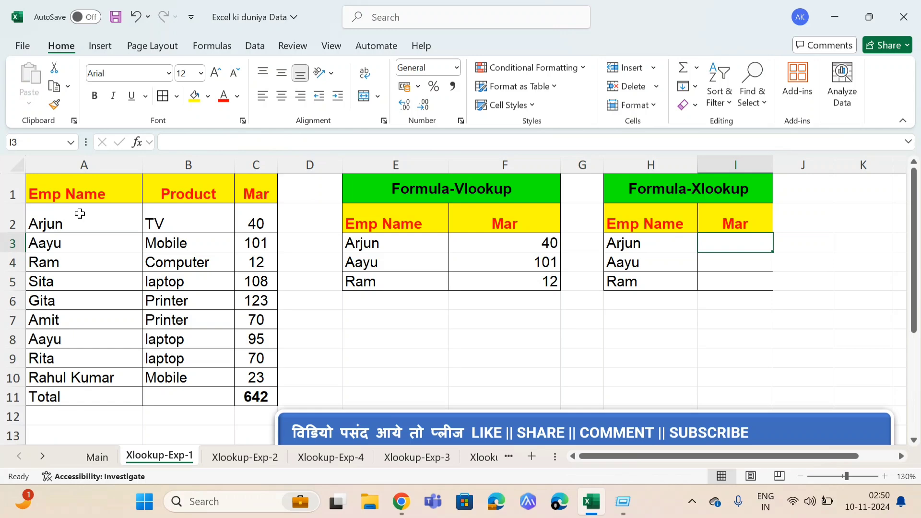
{"action": "type", "text": "=xlookup"}
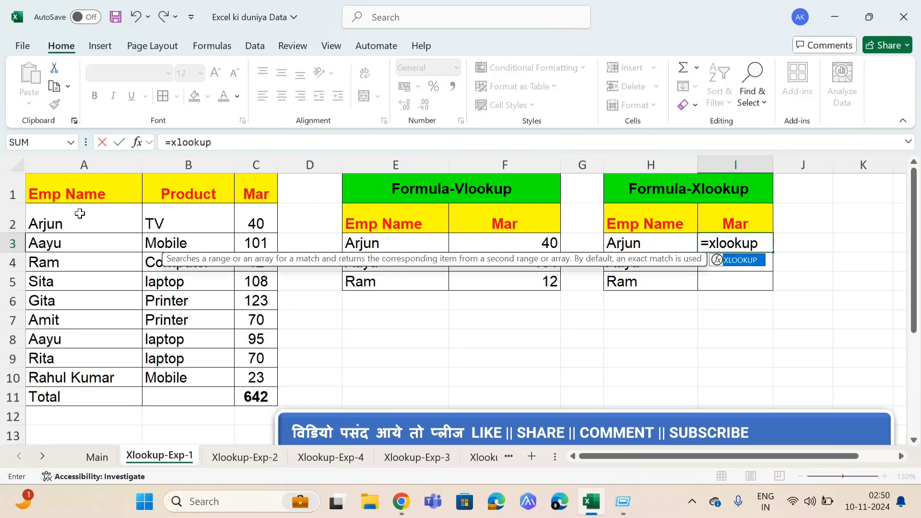
{"action": "type", "text": "("}
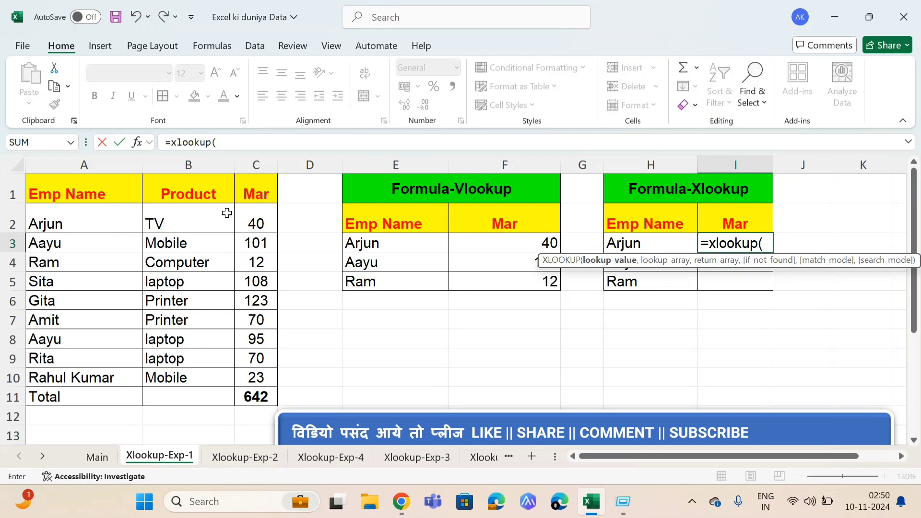
{"action": "left_click", "coordinate": [648, 243]}
{"action": "type", "text": ","}
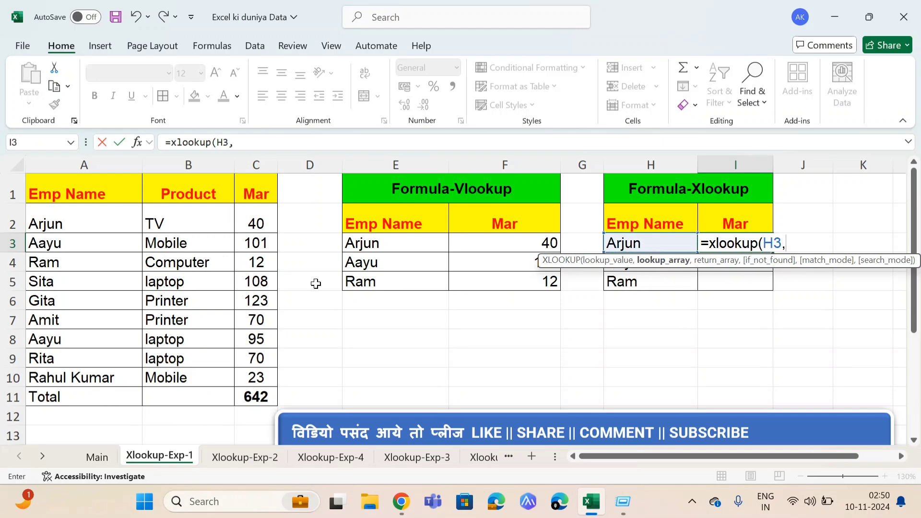
Step: Complete the I3 XLOOKUP with lookup array A2:A10 and return array C2:C10
{"action": "left_click", "coordinate": [79, 209]}
{"action": "key", "text": "ctrl+shift+Down"}
{"action": "key", "text": "shift+Up"}
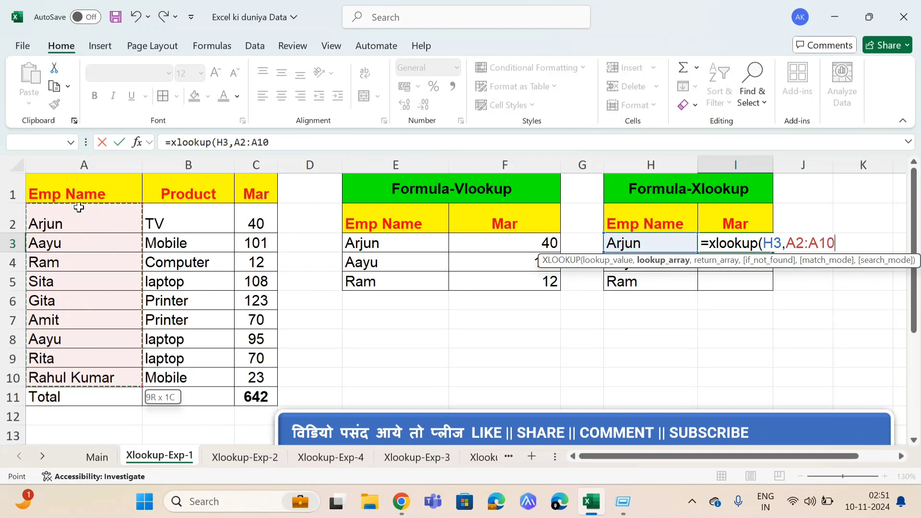
{"action": "type", "text": ","}
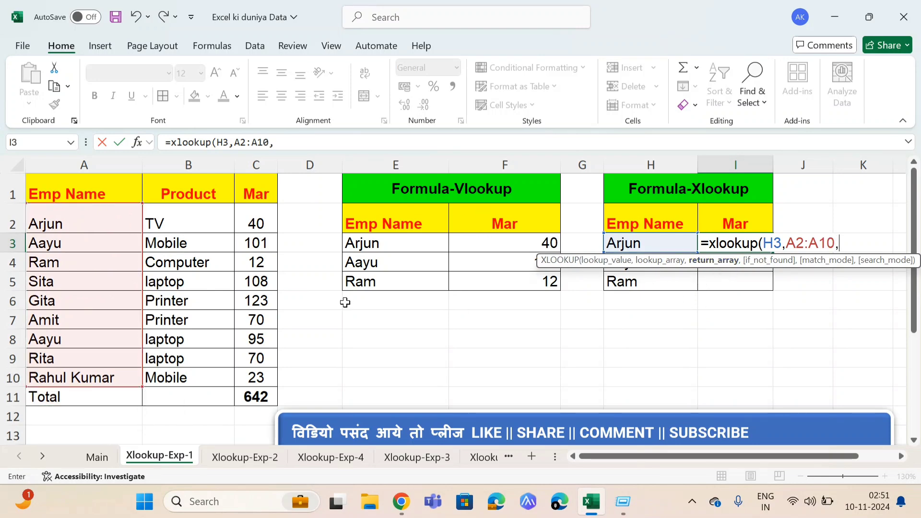
{"action": "left_click", "coordinate": [260, 210]}
{"action": "key", "text": "ctrl+shift+Down"}
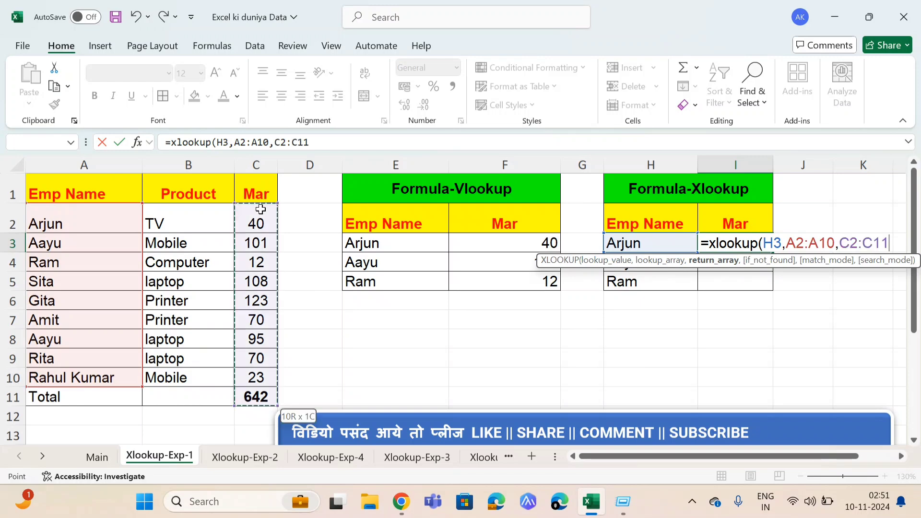
{"action": "key", "text": "shift+Up"}
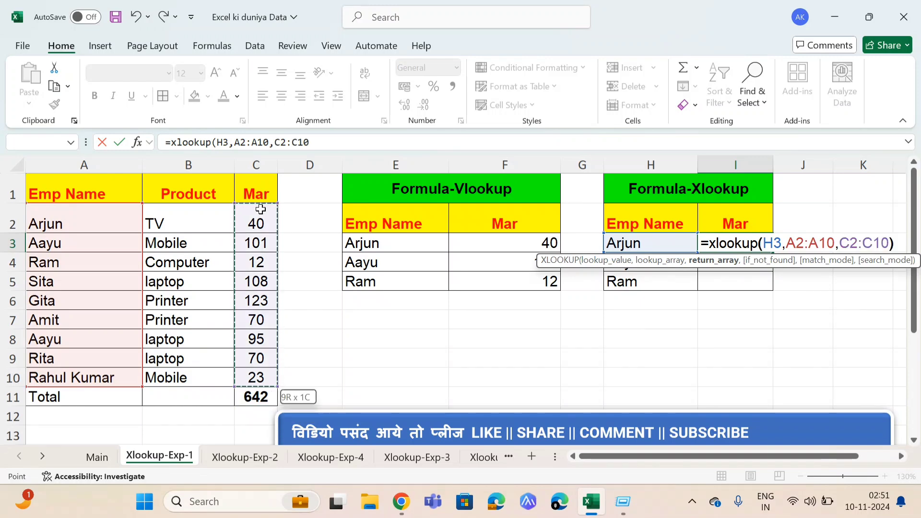
{"action": "key", "text": "ctrl+Return"}
Step: Fill the XLOOKUP formula from I3 down to I5
{"action": "key", "text": "shift+Down"}
{"action": "key", "text": "shift+Down"}
{"action": "key", "text": "ctrl+d"}
{"action": "key", "text": "shift+Up"}
{"action": "key", "text": "shift+Up"}
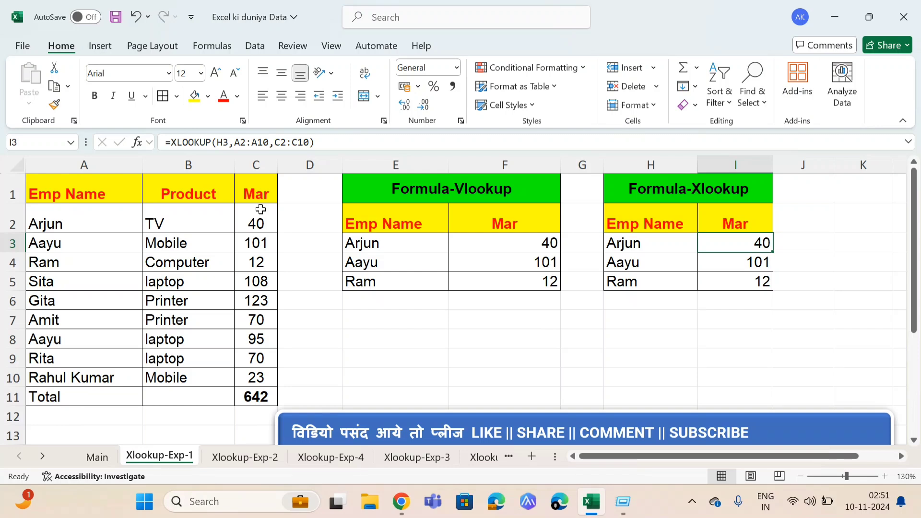
Step: Try inserting a blank column before the Product column to compare both lookup formulas, and undo the insertion
{"action": "left_click", "coordinate": [552, 240]}
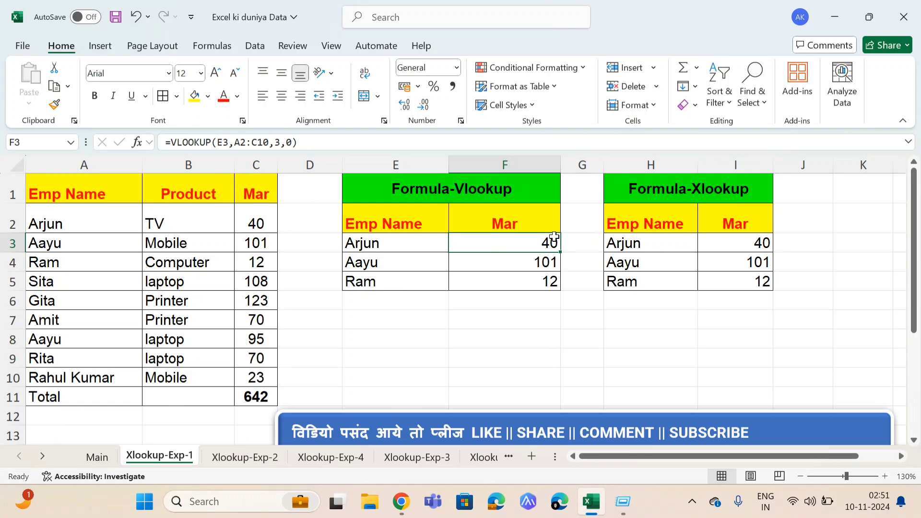
{"action": "left_click", "coordinate": [176, 277]}
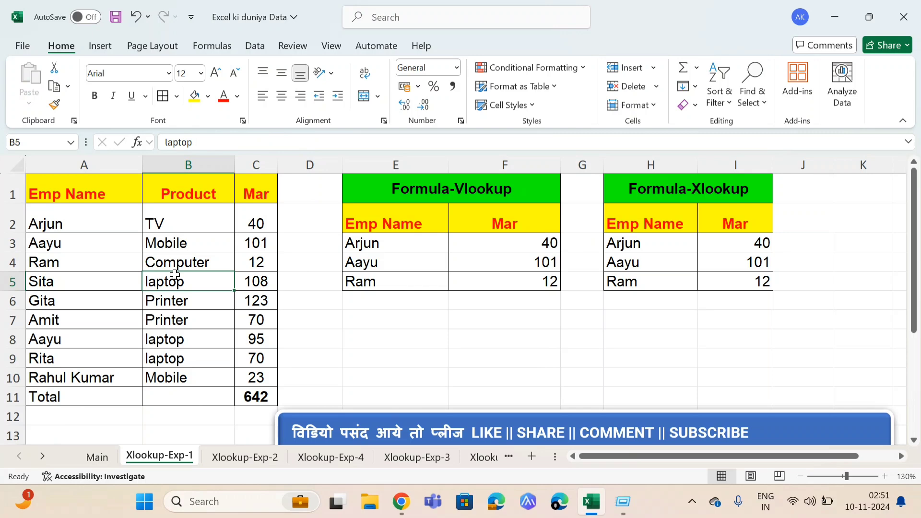
{"action": "left_click", "coordinate": [205, 161]}
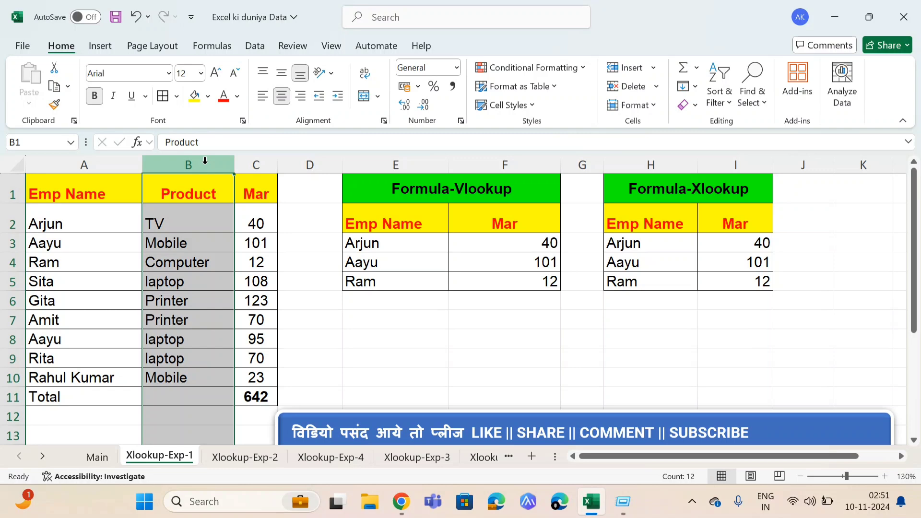
{"action": "key", "text": "ctrl+plus"}
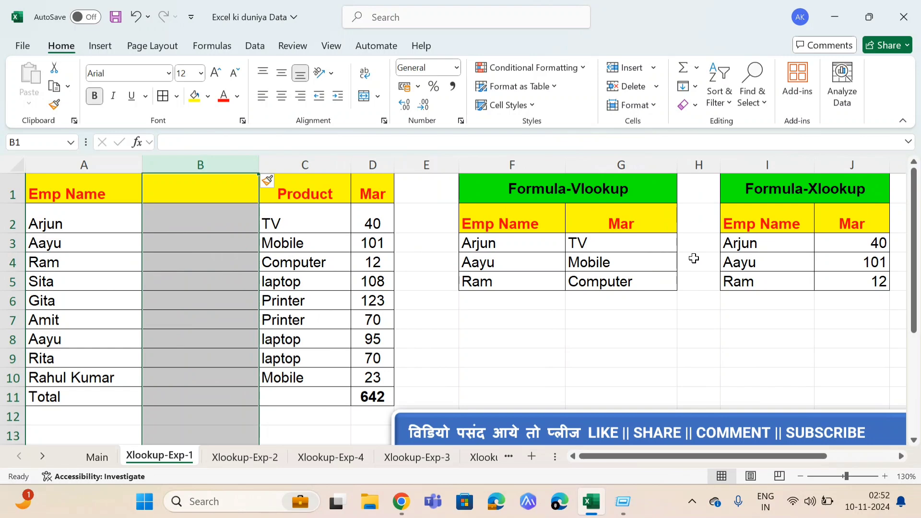
{"action": "key", "text": "ctrl+z"}
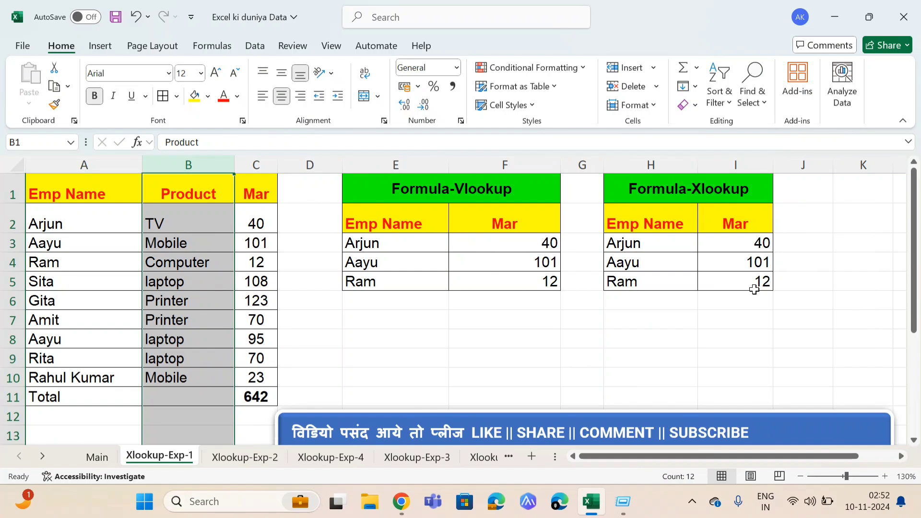
Step: Replace the employee name in E3 with a name that is missing from the source table
{"action": "left_click", "coordinate": [417, 247]}
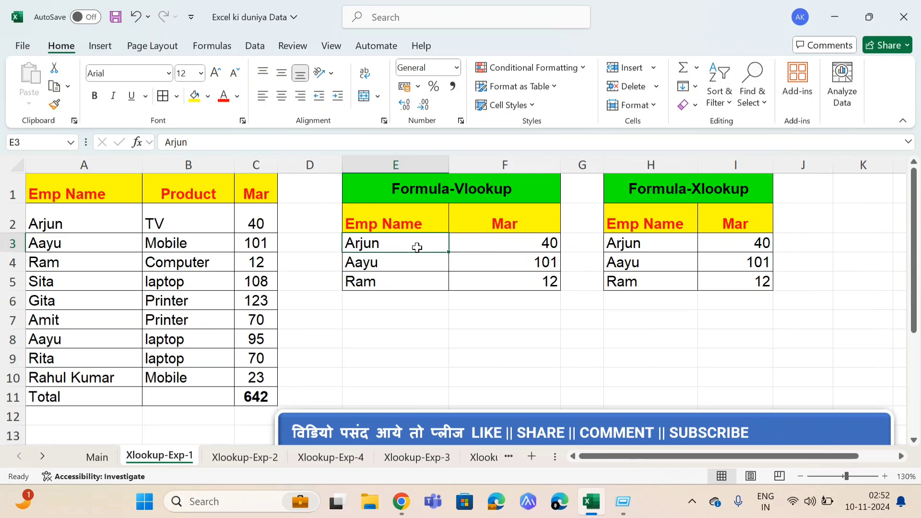
{"action": "type", "text": "Mohan"}
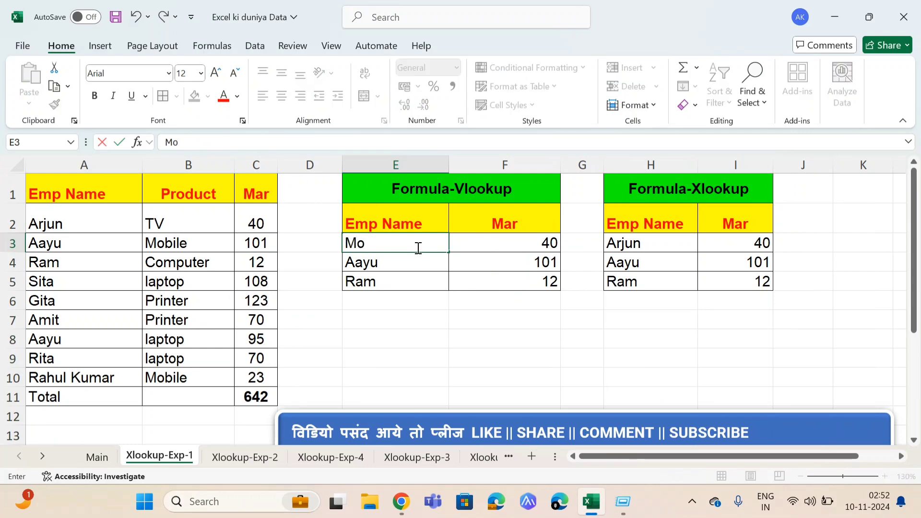
{"action": "key", "text": "Return"}
Step: Copy the employee name from E3 into H3 of the XLOOKUP table
{"action": "left_click", "coordinate": [417, 247]}
{"action": "key", "text": "ctrl+c"}
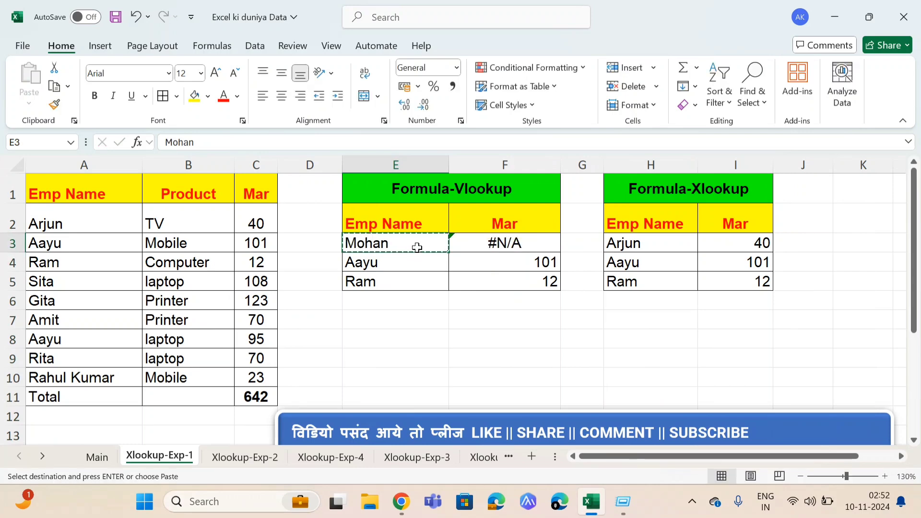
{"action": "key", "text": "Right"}
{"action": "key", "text": "Right"}
{"action": "key", "text": "Right"}
{"action": "key", "text": "Return"}
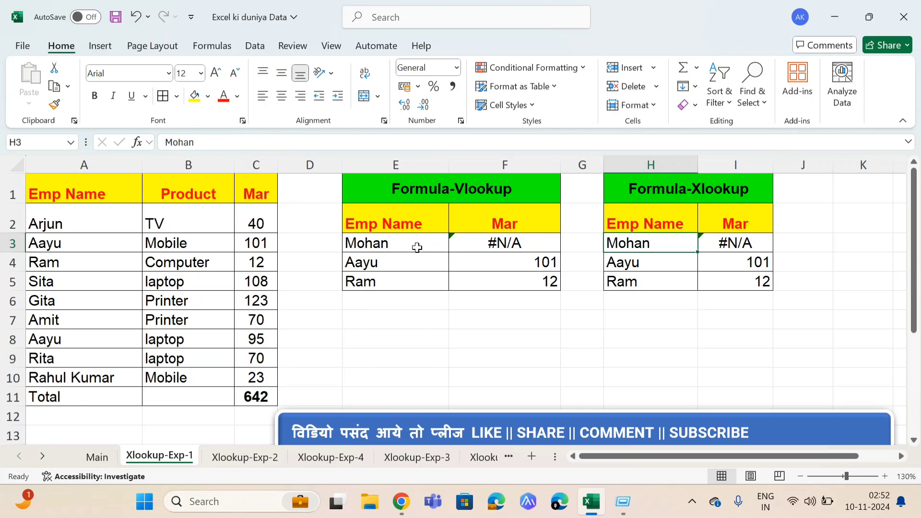
Step: Wrap the VLOOKUP in F3 in IFERROR so that it returns "NA" on an error
{"action": "key", "text": "Left"}
{"action": "key", "text": "Left"}
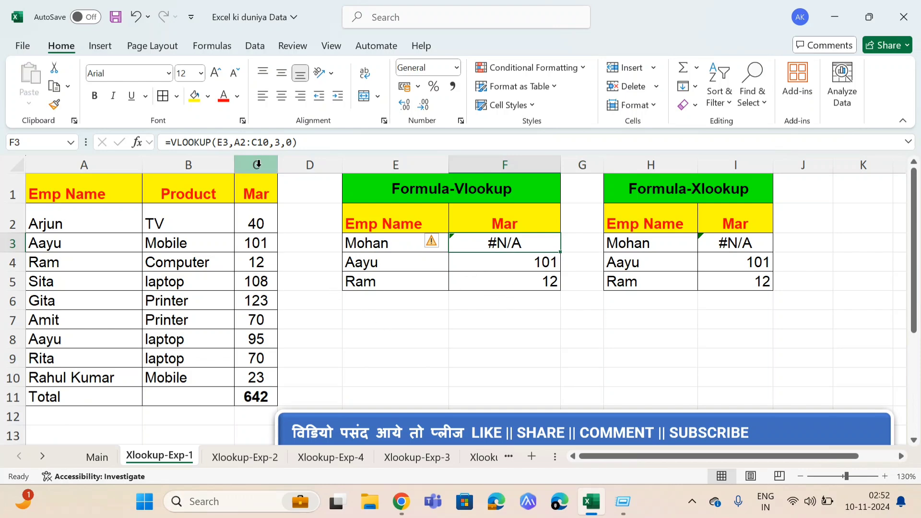
{"action": "left_click", "coordinate": [172, 142]}
{"action": "type", "text": "if"}
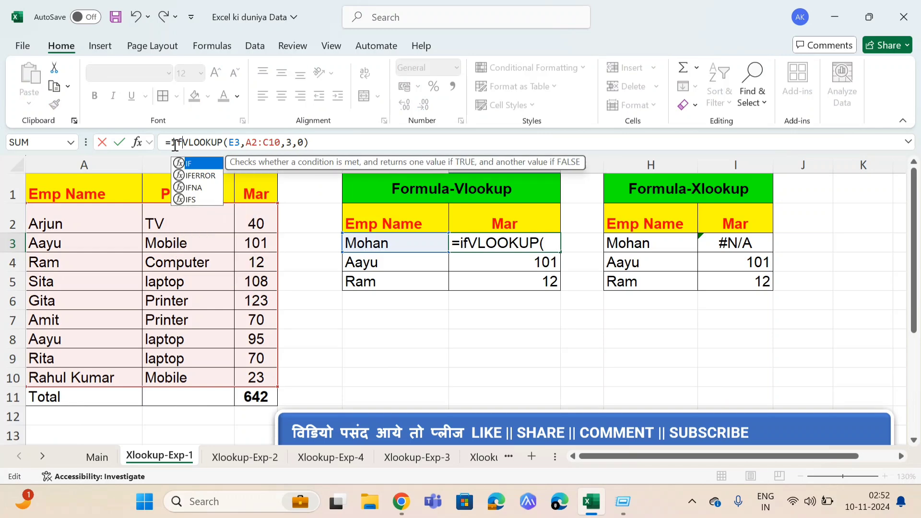
{"action": "type", "text": "error"}
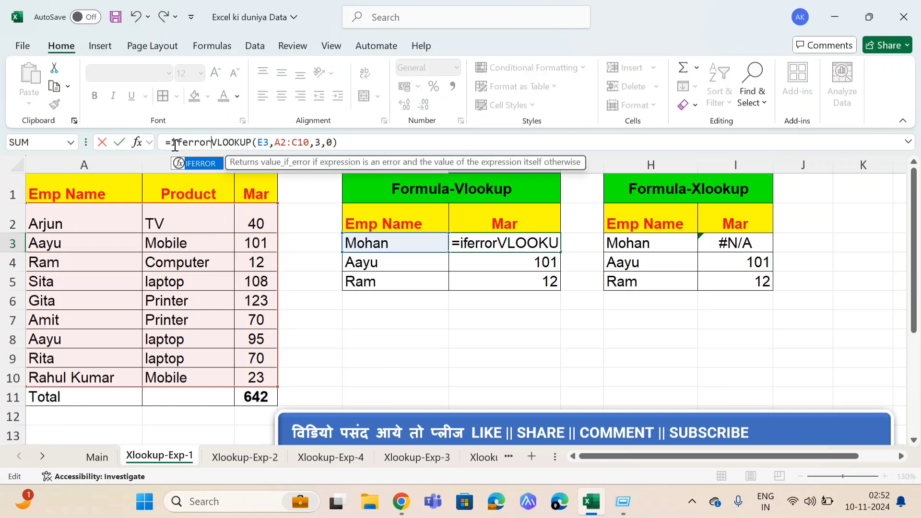
{"action": "type", "text": "("}
{"action": "left_click", "coordinate": [373, 145]}
{"action": "type", "text": ","}
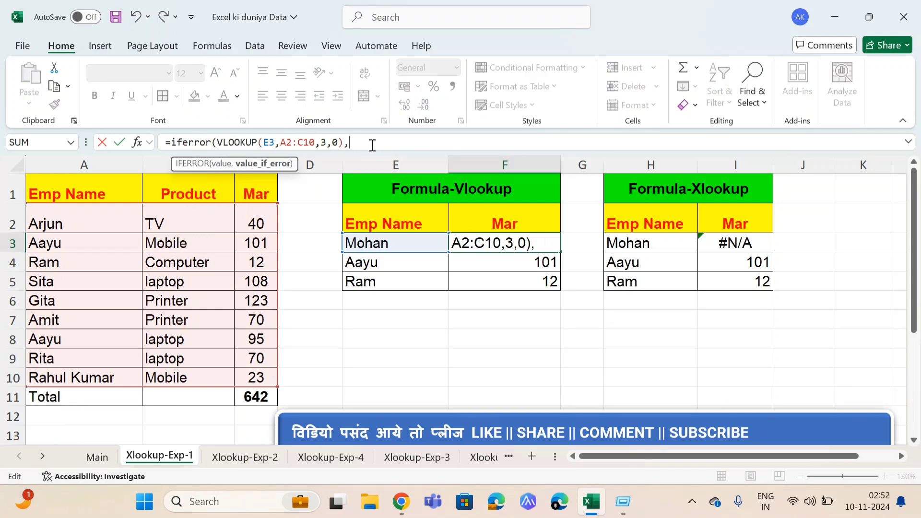
{"action": "type", "text": "\"NA"}
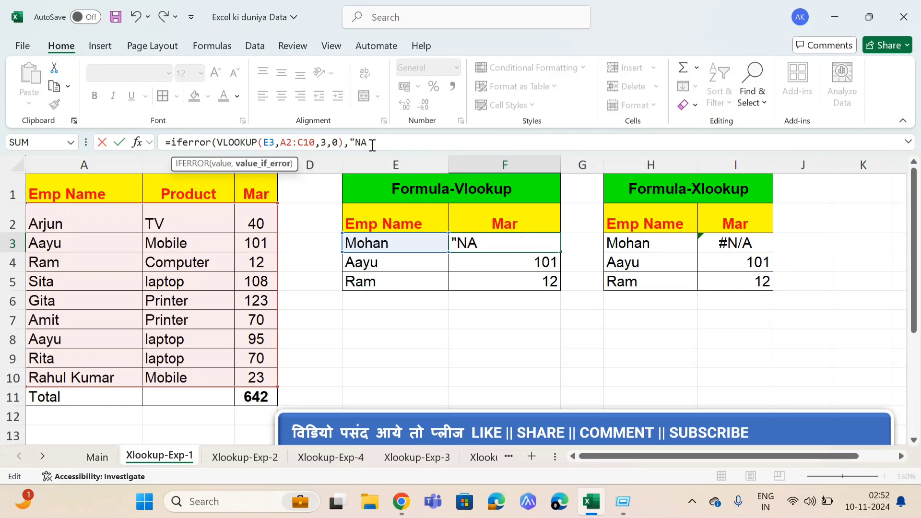
{"action": "type", "text": "\")"}
{"action": "key", "text": "Return"}
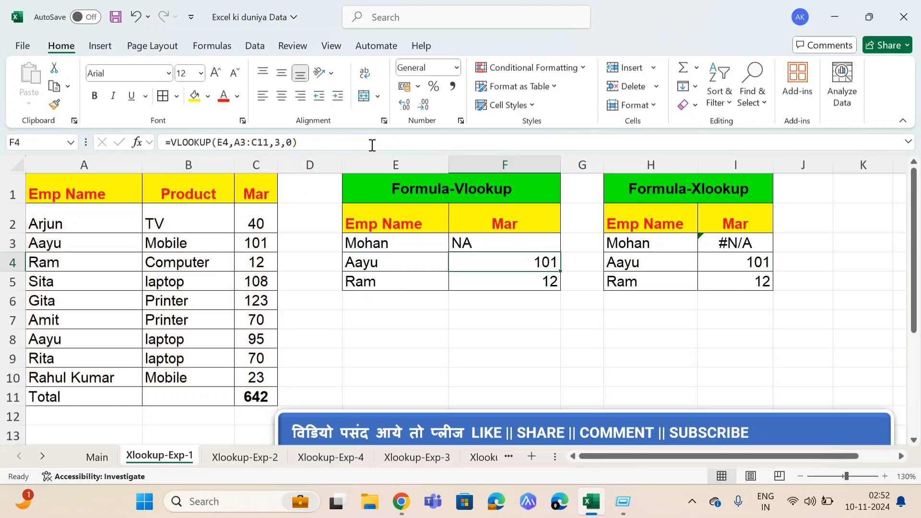
Step: Fill the IFERROR-wrapped VLOOKUP from F3 down through F5
{"action": "key", "text": "Up"}
{"action": "key", "text": "shift+Down"}
{"action": "key", "text": "shift+Down"}
{"action": "key", "text": "ctrl+d"}
{"action": "key", "text": "Down"}
{"action": "key", "text": "Up"}
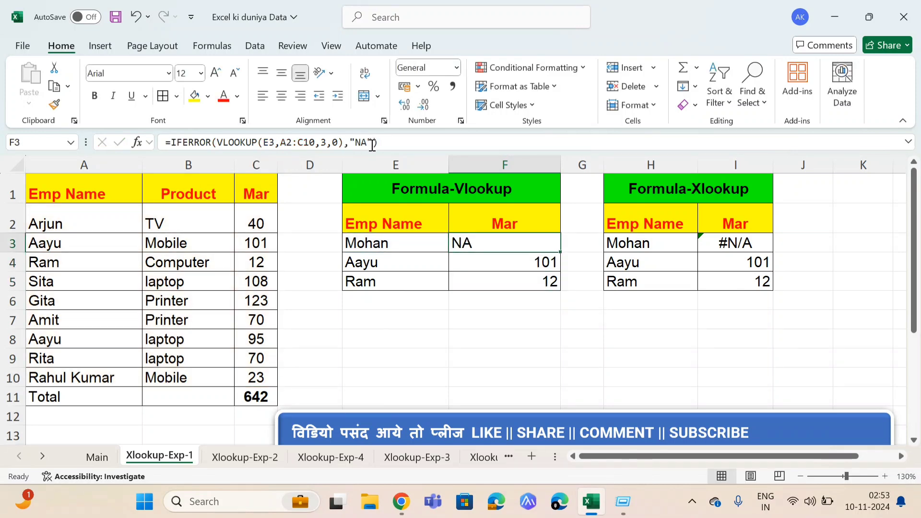
Step: Add "NA" as the if_not_found argument of the XLOOKUP in I3
{"action": "key", "text": "Right"}
{"action": "key", "text": "Right"}
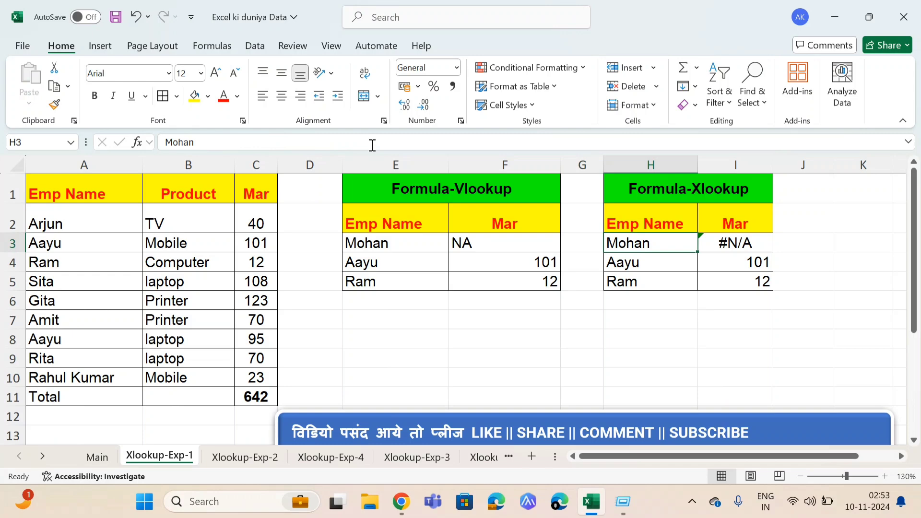
{"action": "key", "text": "Right"}
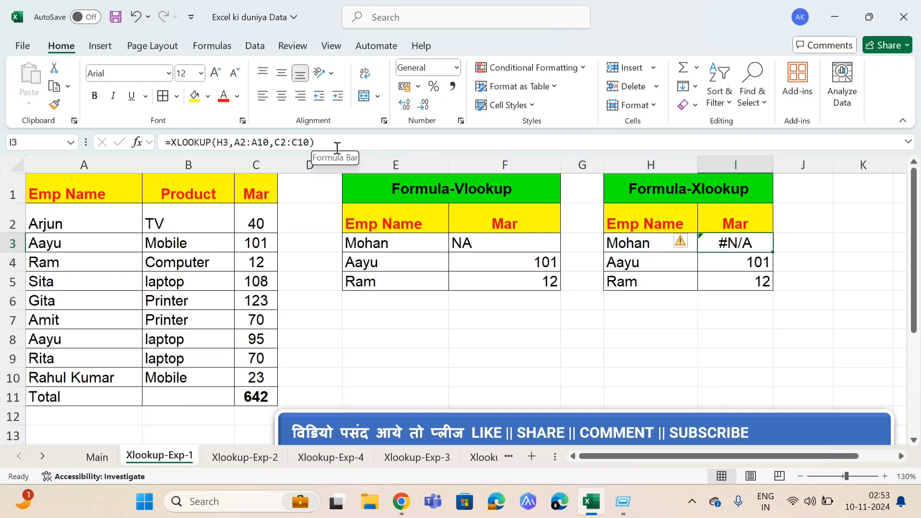
{"action": "left_click", "coordinate": [337, 148]}
{"action": "key", "text": "BackSpace"}
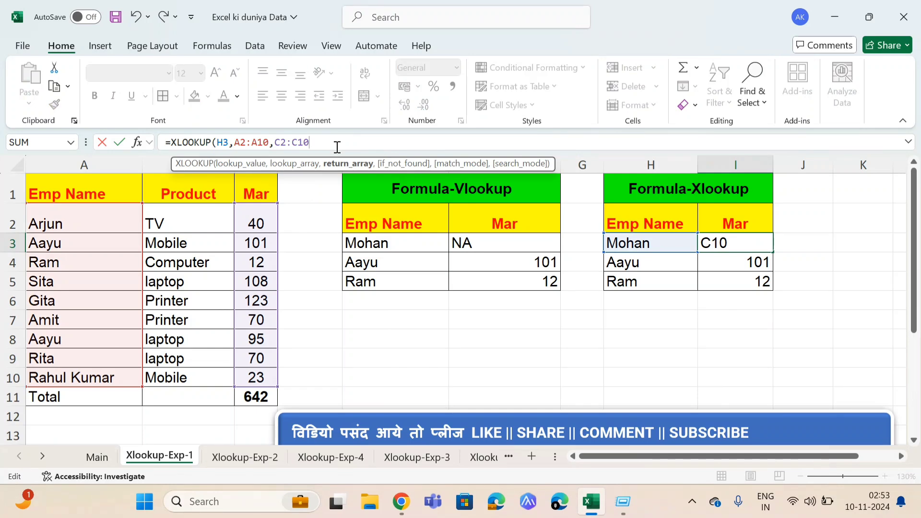
{"action": "type", "text": ","}
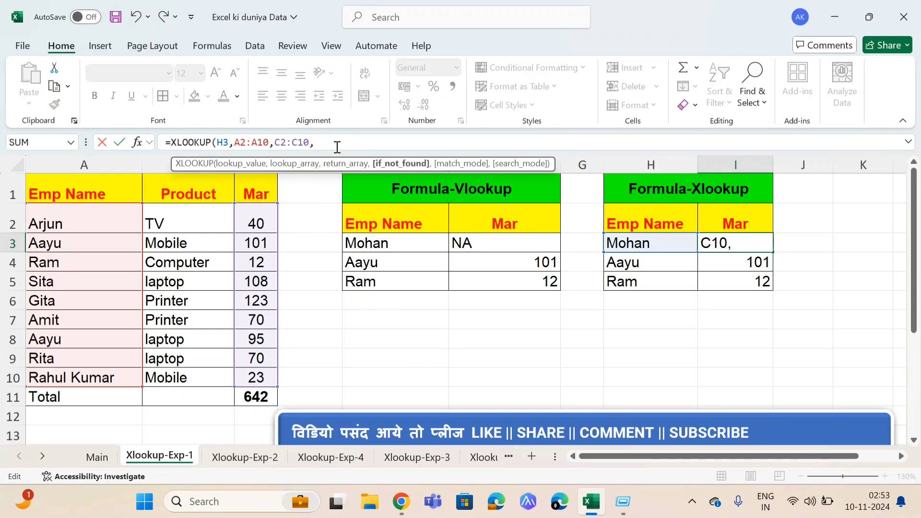
{"action": "type", "text": "\"NA\")"}
{"action": "key", "text": "Return"}
Step: Fill the updated XLOOKUP from I3 down through I5
{"action": "key", "text": "shift+Down"}
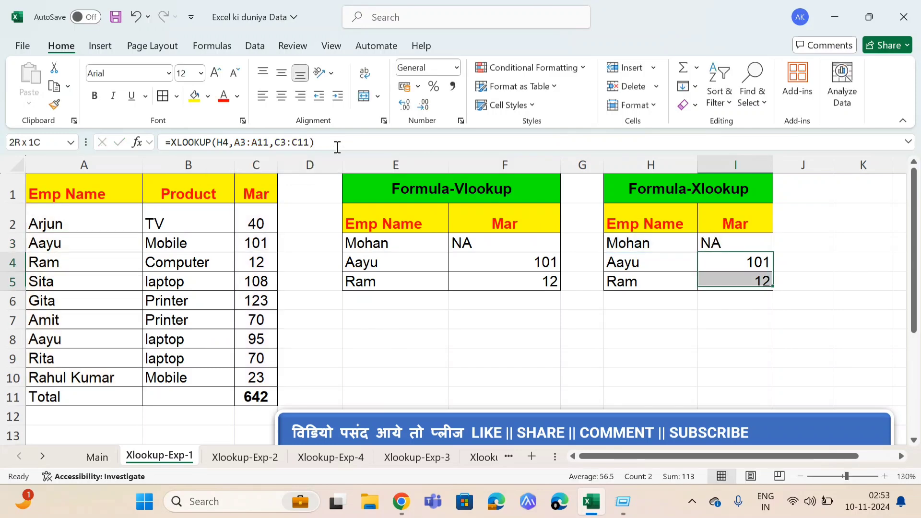
{"action": "key", "text": "Up"}
{"action": "key", "text": "shift+Down"}
{"action": "key", "text": "shift+Down"}
{"action": "key", "text": "Down"}
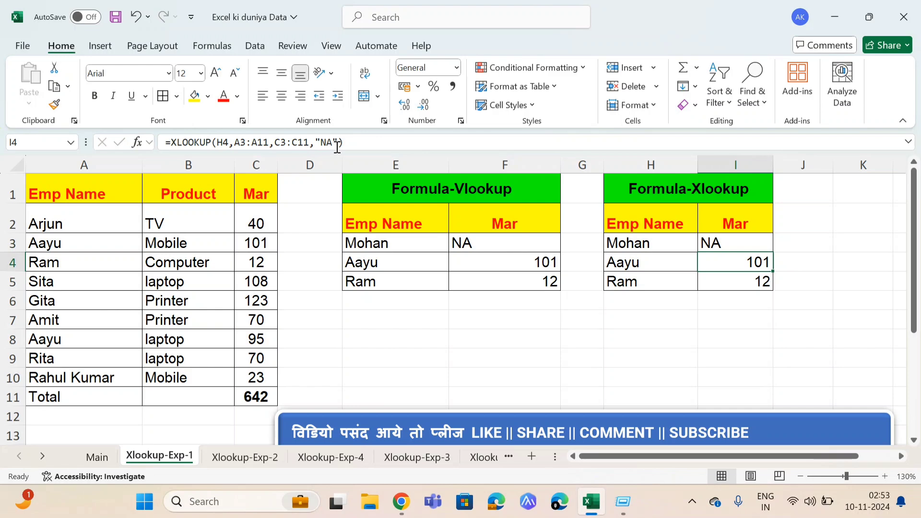
Step: On the Xlookup-Exp-2 sheet, begin an XLOOKUP in K3 with lookup value J3 and lookup array A2:A7
{"action": "key", "text": "ctrl+Page_Down"}
{"action": "left_click", "coordinate": [611, 236]}
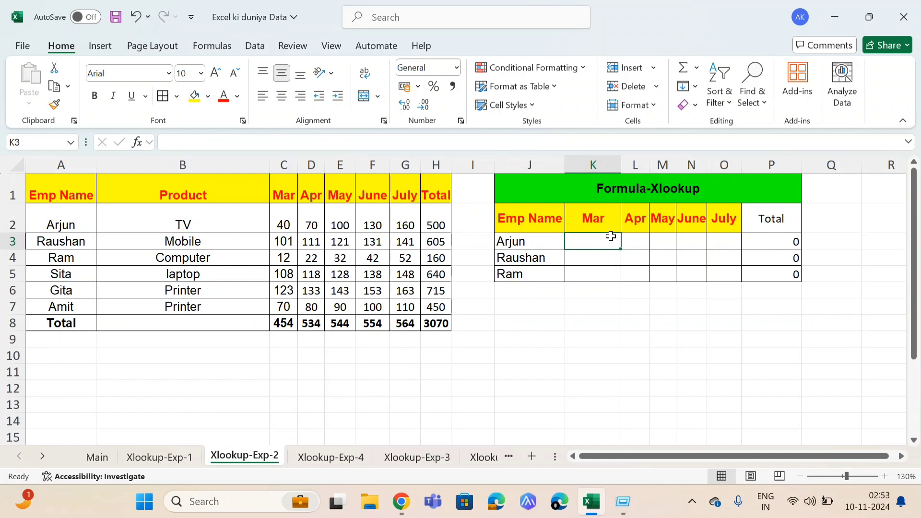
{"action": "type", "text": "="}
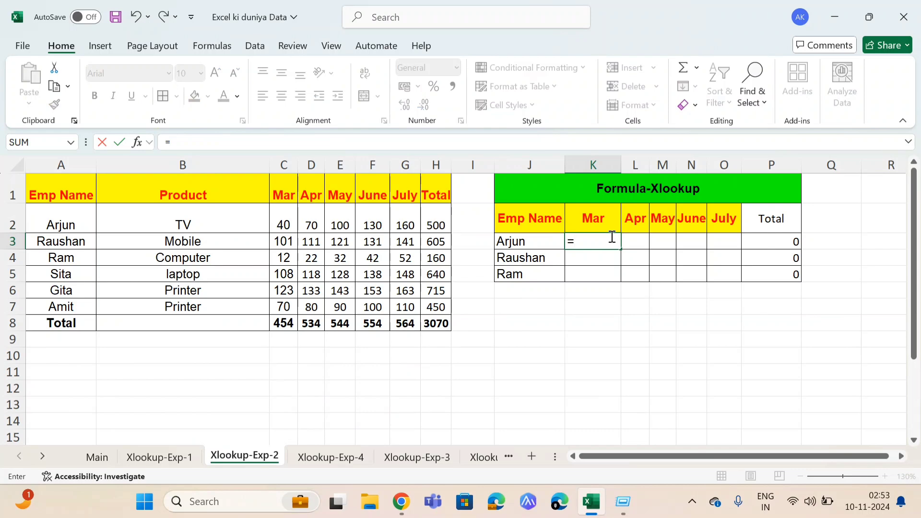
{"action": "type", "text": "xlookup"}
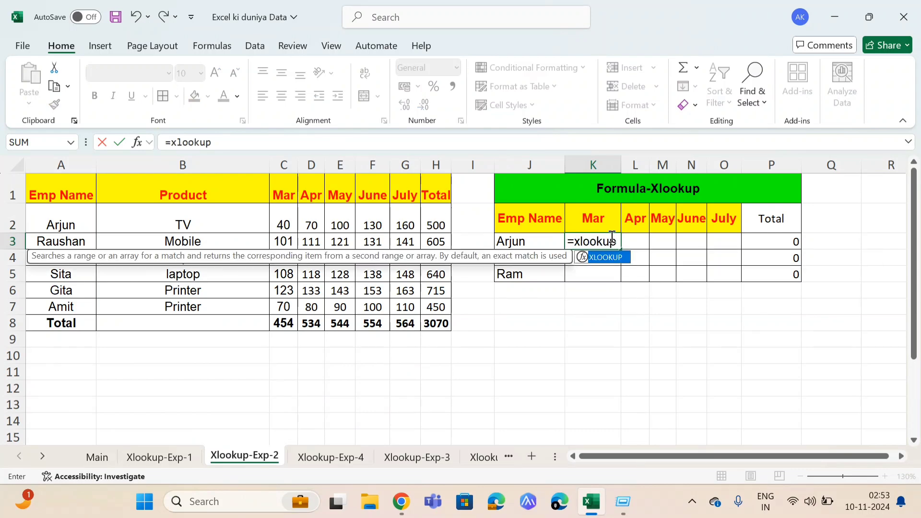
{"action": "type", "text": "("}
{"action": "key", "text": "Left"}
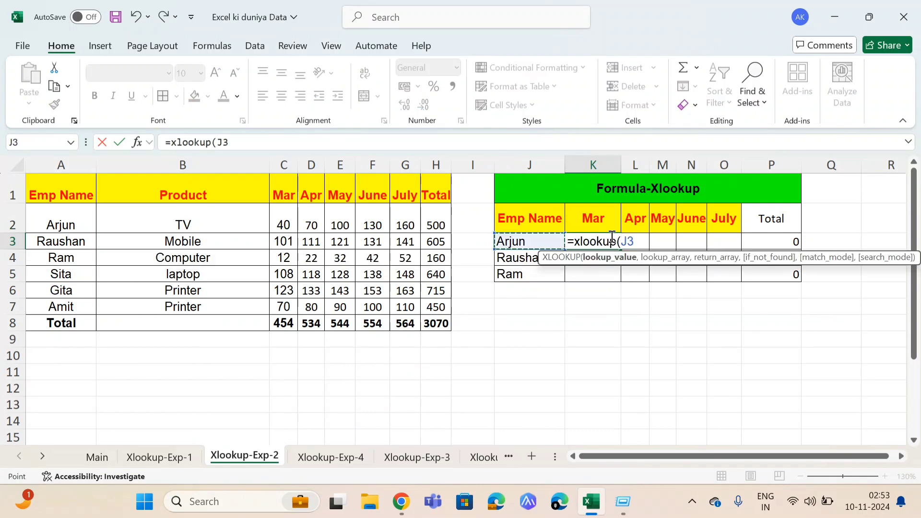
{"action": "type", "text": ","}
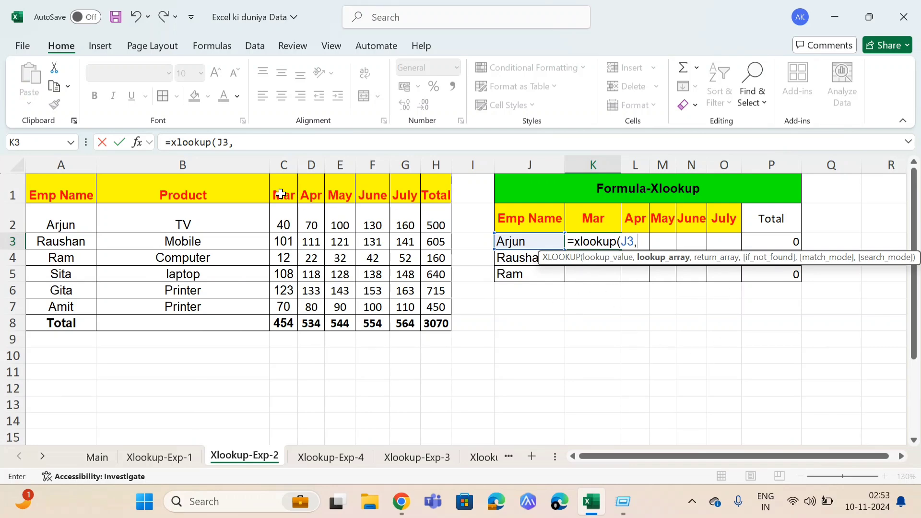
{"action": "left_click_drag", "start_coordinate": [61, 224], "coordinate": [61, 306]}
{"action": "type", "text": ","}
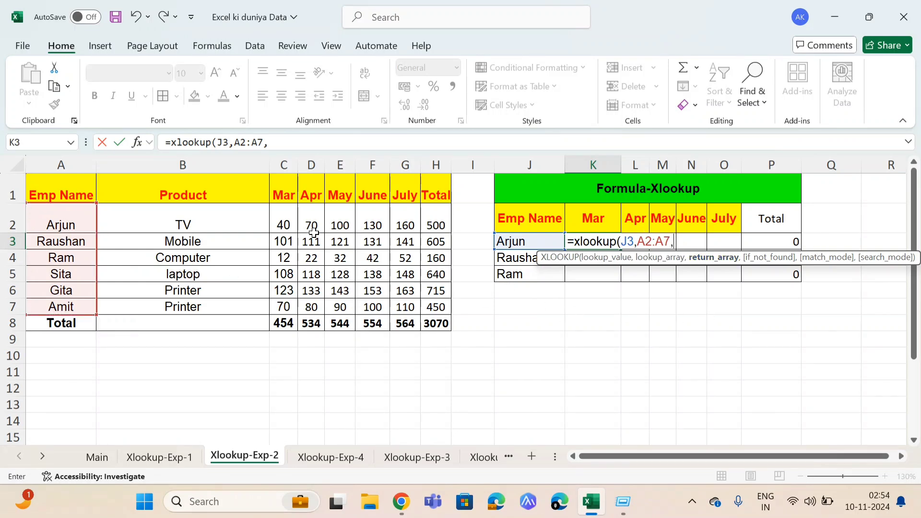
Step: Set the return array to the Mar to July values in C2:G7 and complete the K3 formula
{"action": "left_click", "coordinate": [284, 222]}
{"action": "key", "text": "shift+Right"}
{"action": "key", "text": "shift+Right"}
{"action": "key", "text": "shift+Right"}
{"action": "key", "text": "shift+Right"}
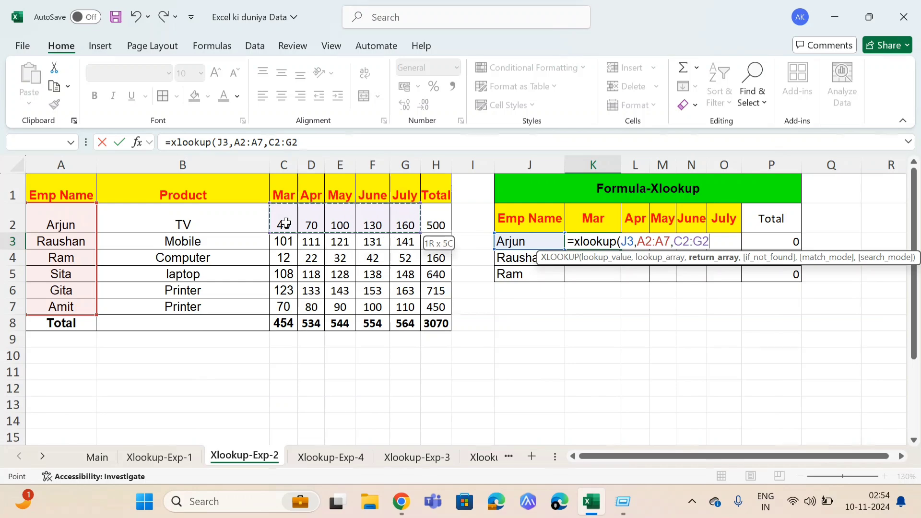
{"action": "key", "text": "shift+Down"}
{"action": "key", "text": "shift+Down"}
{"action": "key", "text": "shift+Down"}
{"action": "key", "text": "shift+Down"}
{"action": "key", "text": "shift+Down"}
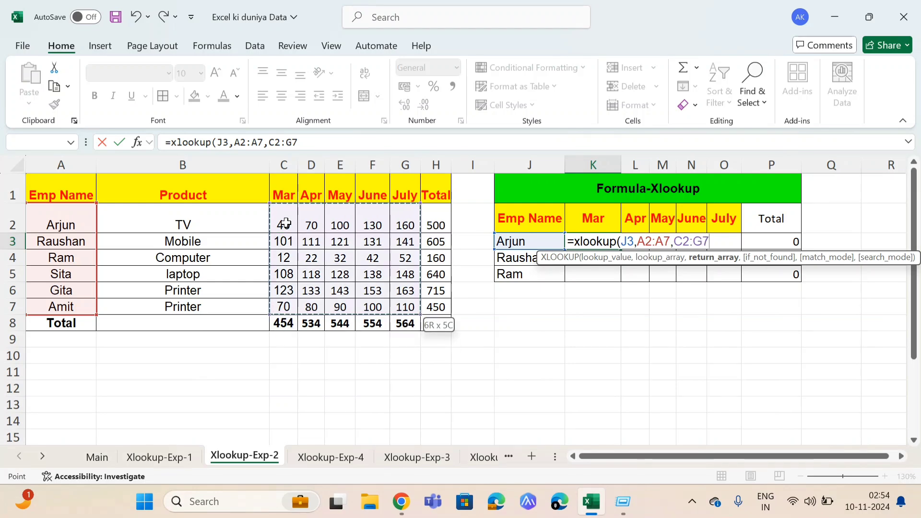
{"action": "type", "text": ")"}
{"action": "key", "text": "Return"}
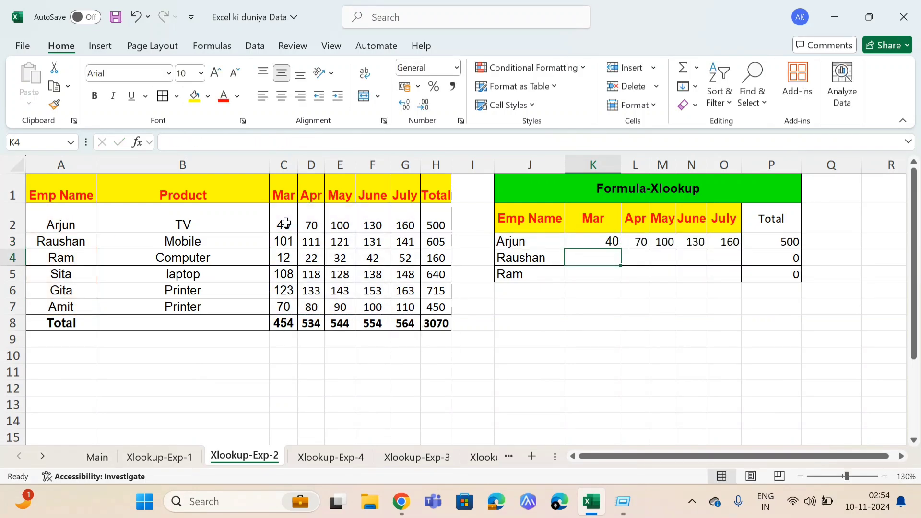
Step: Fill the multi-month XLOOKUP down to the remaining employees across K3:O5
{"action": "key", "text": "Up"}
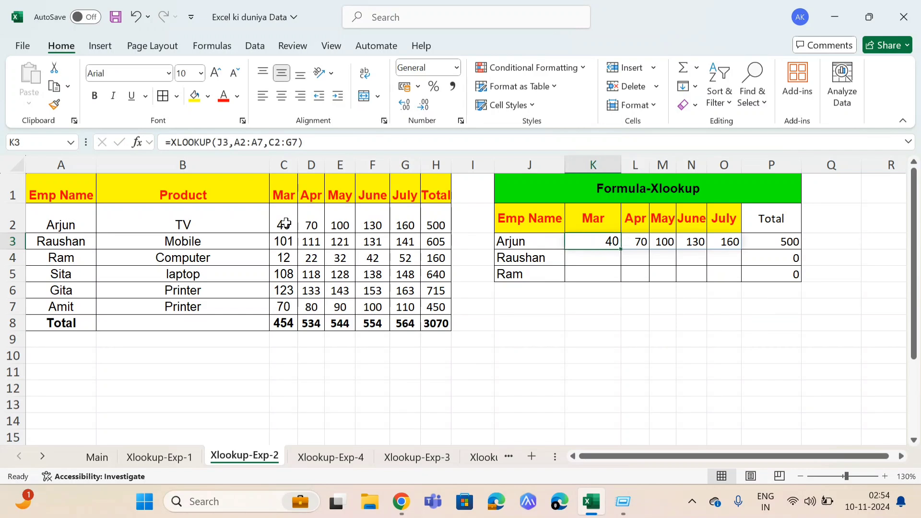
{"action": "key", "text": "shift+Right"}
{"action": "key", "text": "shift+Down"}
{"action": "key", "text": "shift+Right"}
{"action": "key", "text": "shift+Right"}
{"action": "key", "text": "shift+Down"}
{"action": "key", "text": "shift+Right"}
{"action": "key", "text": "ctrl+d"}
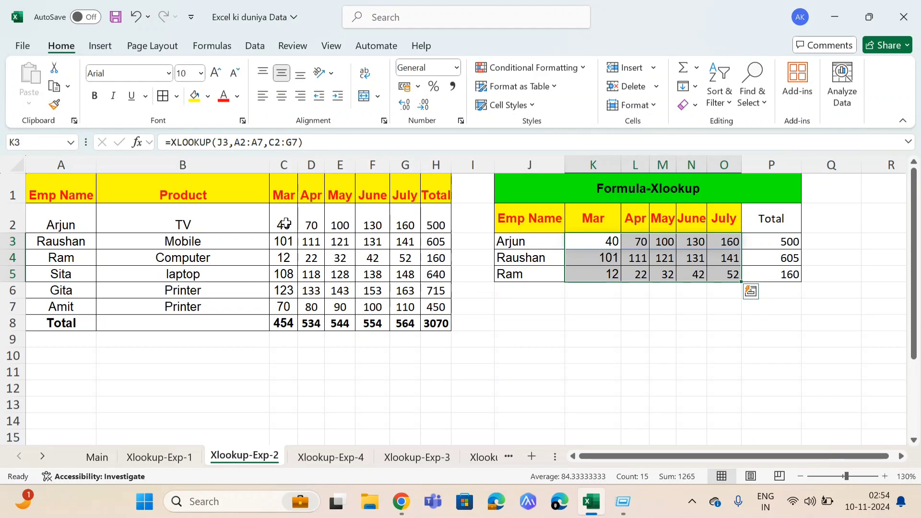
{"action": "key", "text": "Up"}
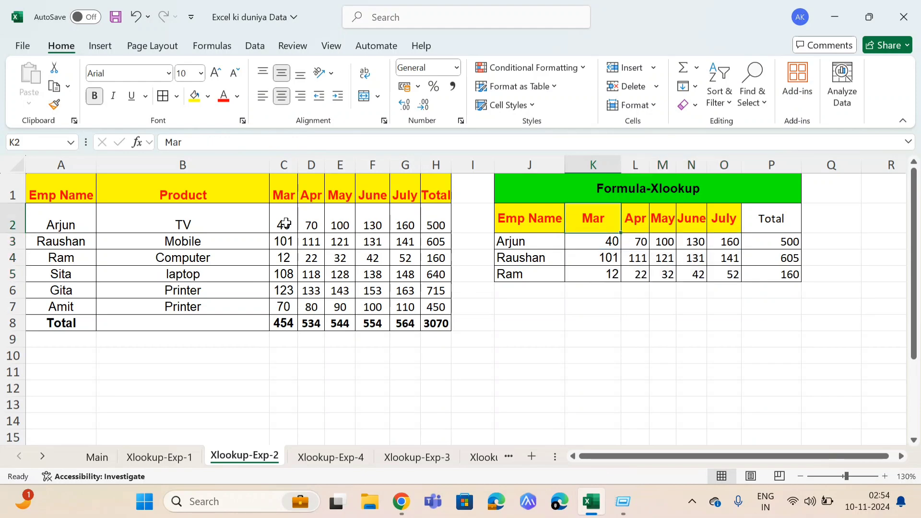
Step: On the Xlookup-Exp-4 sheet, begin an XLOOKUP in K3 with lookup value J3 and the Product range B2:B7 as lookup array
{"action": "key", "text": "ctrl+Page_Down"}
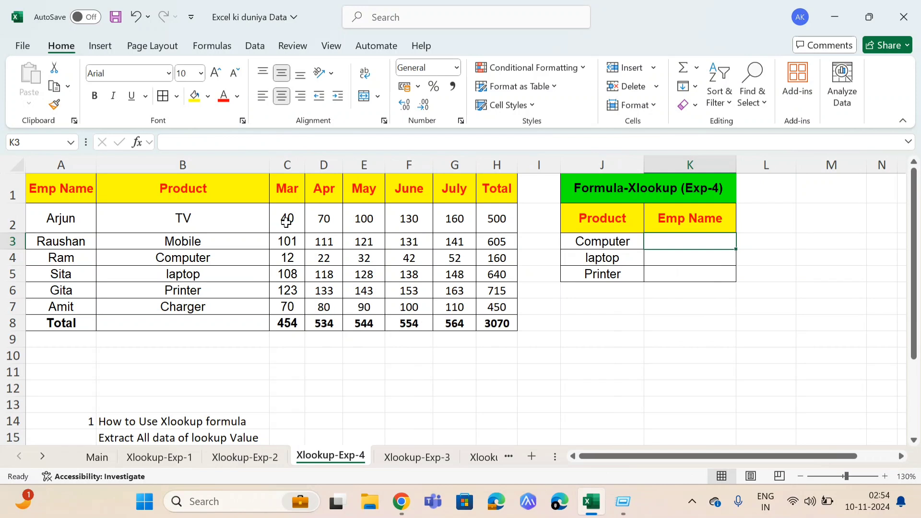
{"action": "key", "text": "Left"}
{"action": "key", "text": "Up"}
{"action": "key", "text": "Down"}
{"action": "key", "text": "Right"}
{"action": "type", "text": "="}
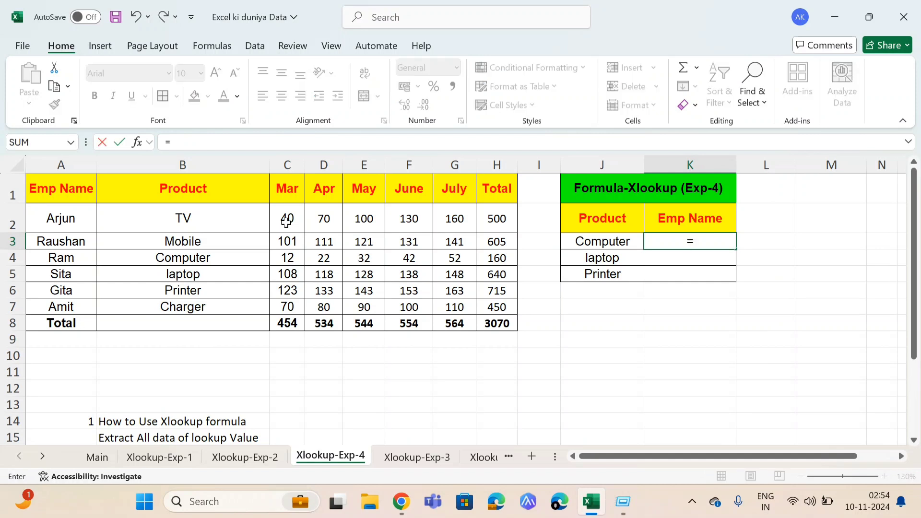
{"action": "type", "text": "xlookup"}
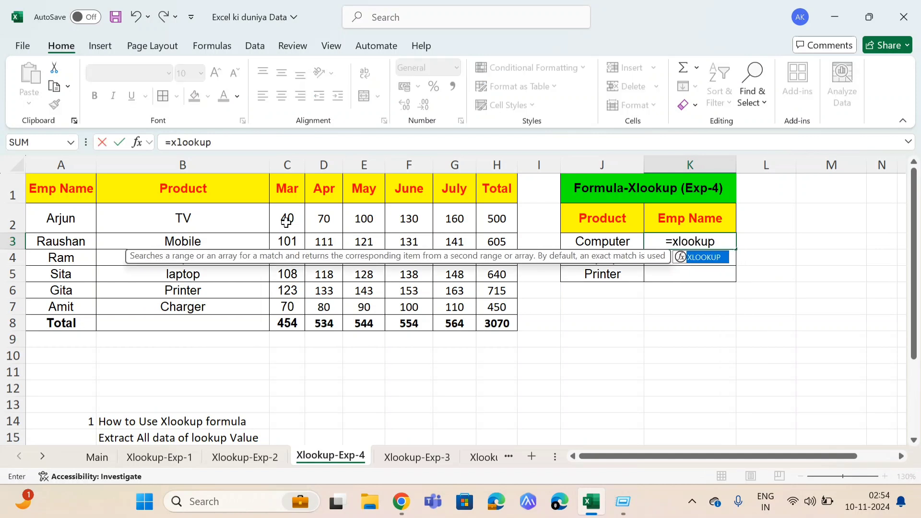
{"action": "type", "text": "("}
{"action": "key", "text": "Left"}
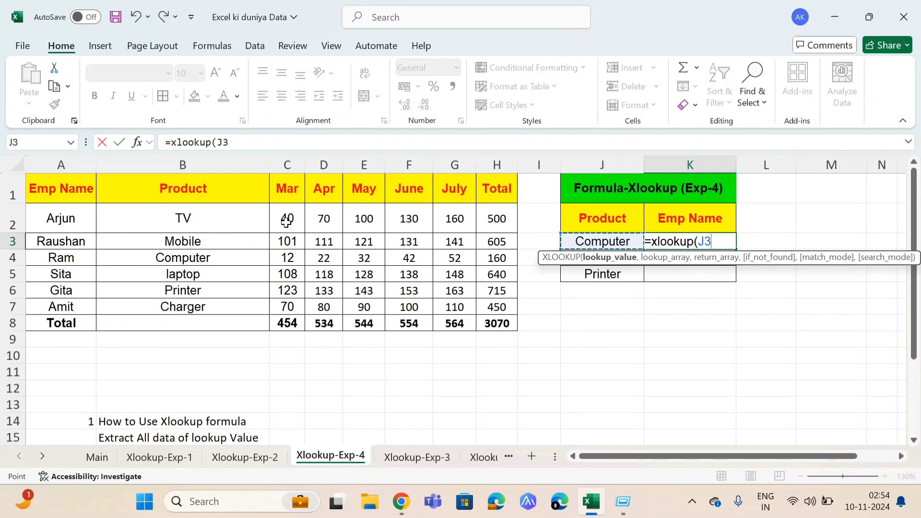
{"action": "type", "text": ","}
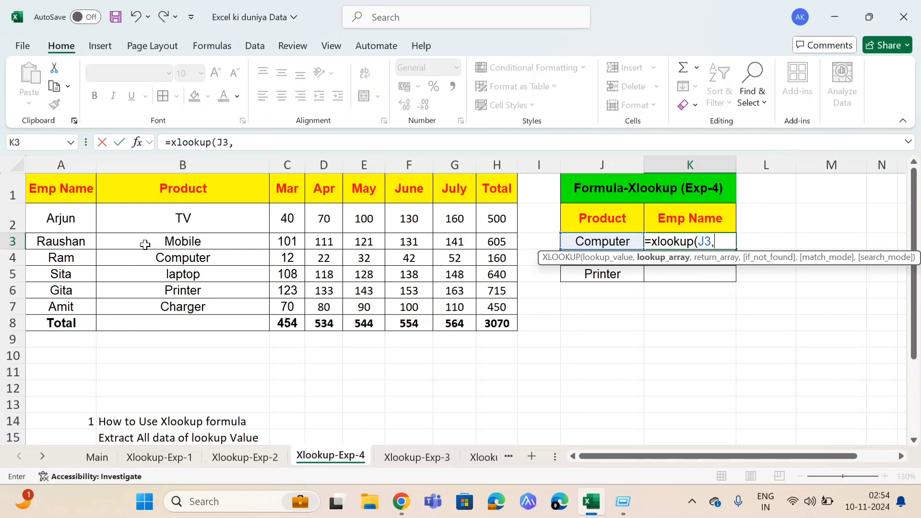
{"action": "left_click", "coordinate": [179, 213]}
{"action": "key", "text": "ctrl+shift+Down"}
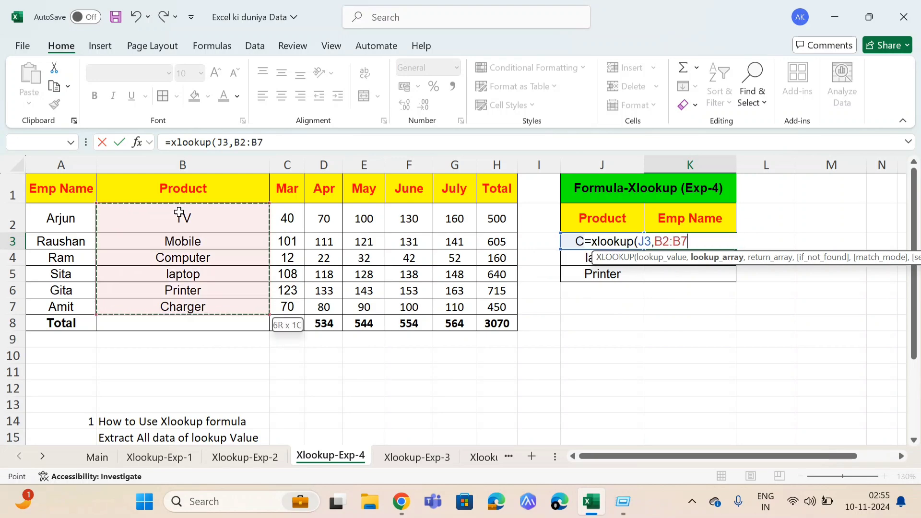
{"action": "type", "text": ","}
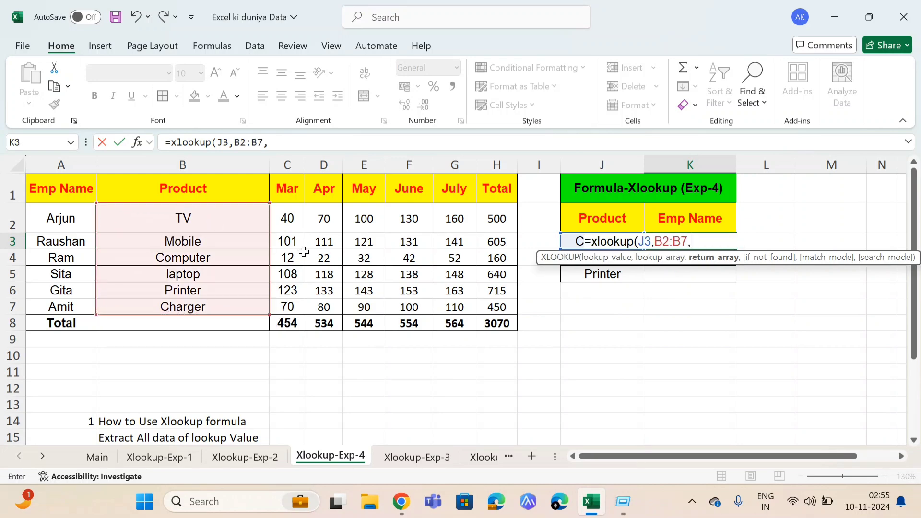
Step: Set the return array to the employee names in A2:A7 and complete the K3 formula
{"action": "left_click", "coordinate": [84, 217]}
{"action": "key", "text": "ctrl+shift+Down"}
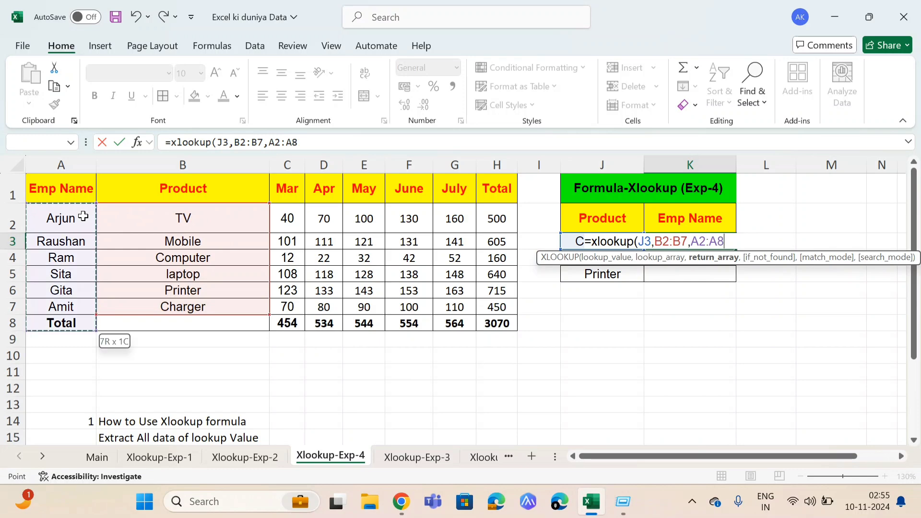
{"action": "key", "text": "shift+Up"}
{"action": "type", "text": ")"}
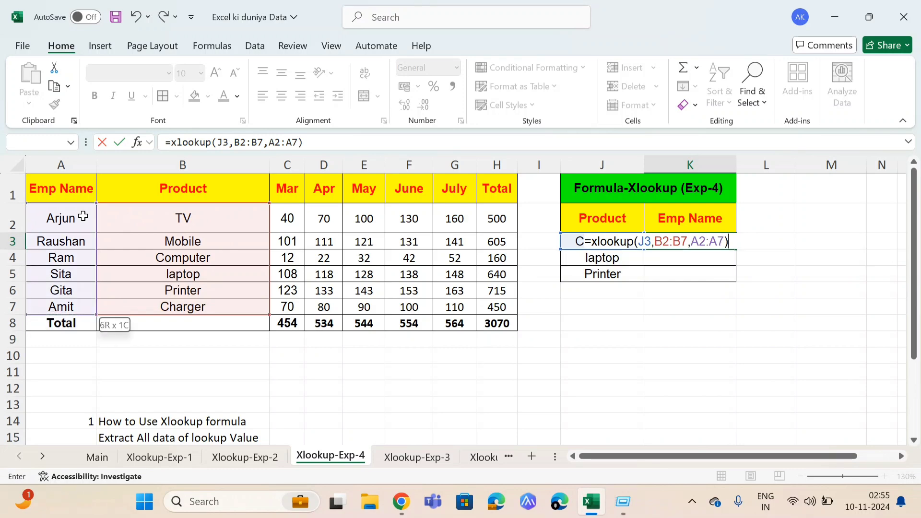
{"action": "key", "text": "ctrl+Return"}
Step: Fill the employee name XLOOKUP from K3 down through K5
{"action": "key", "text": "shift+Down"}
{"action": "key", "text": "shift+Down"}
{"action": "key", "text": "ctrl+d"}
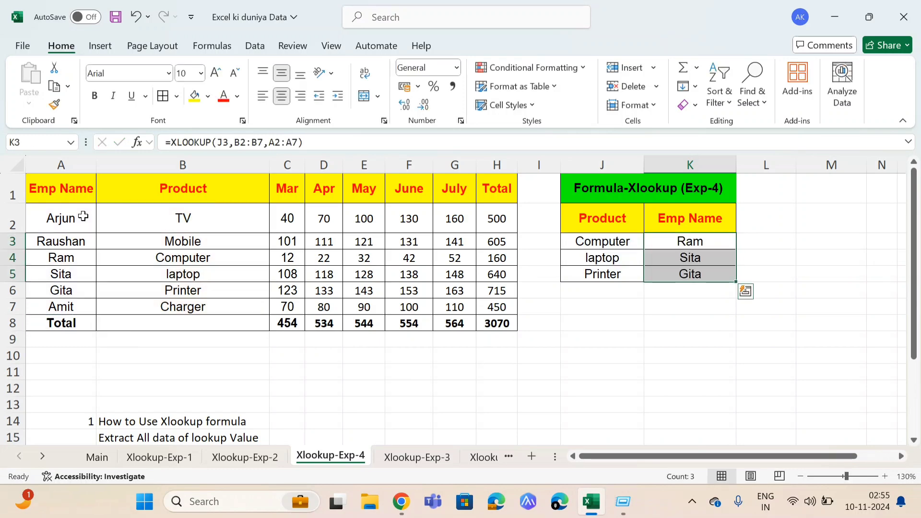
Step: Enter the header Total in L2, beside the Emp Name header of the lookup table
{"action": "key", "text": "Up"}
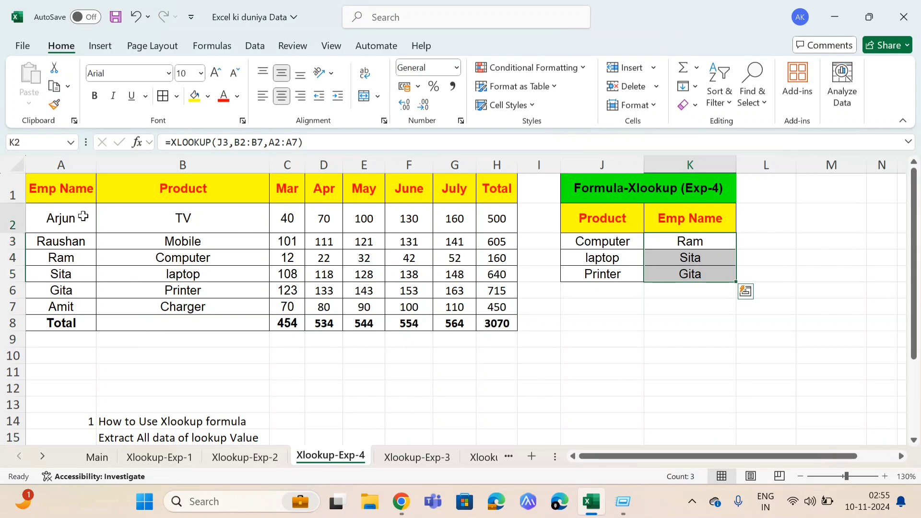
{"action": "key", "text": "Right"}
{"action": "type", "text": "Total"}
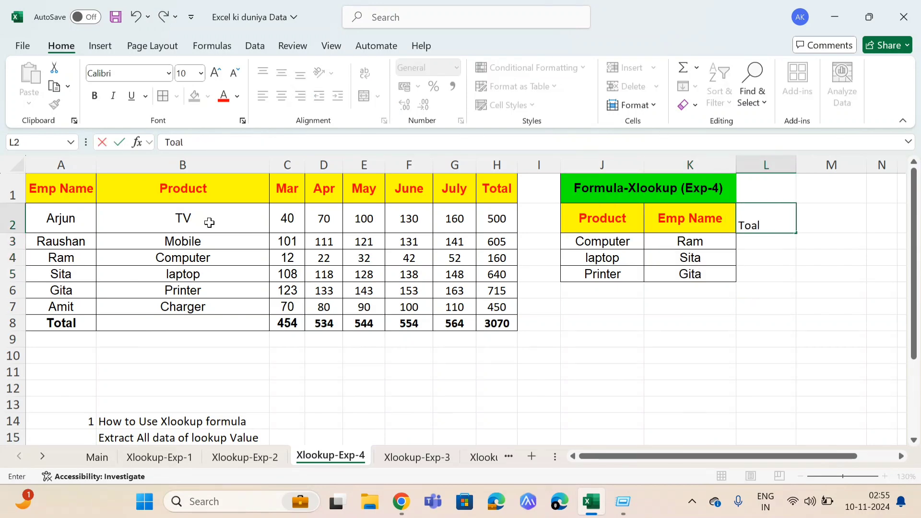
{"action": "key", "text": "Return"}
{"action": "key", "text": "Up"}
{"action": "type", "text": "TO"}
{"action": "key", "text": "BackSpace"}
{"action": "type", "text": "otal"}
{"action": "key", "text": "Return"}
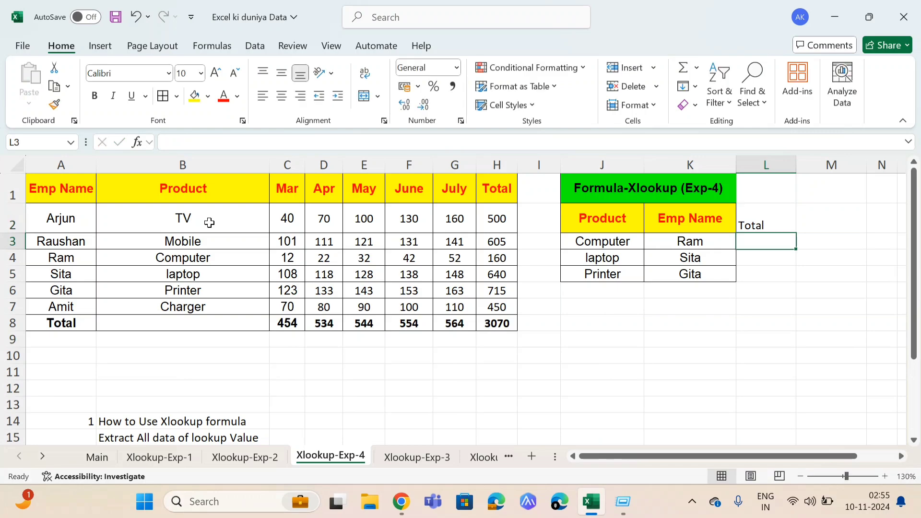
Step: Begin an XLOOKUP in L3 with lookup value J3 and the Product range B2:B7 as lookup array
{"action": "type", "text": "=xlookup"}
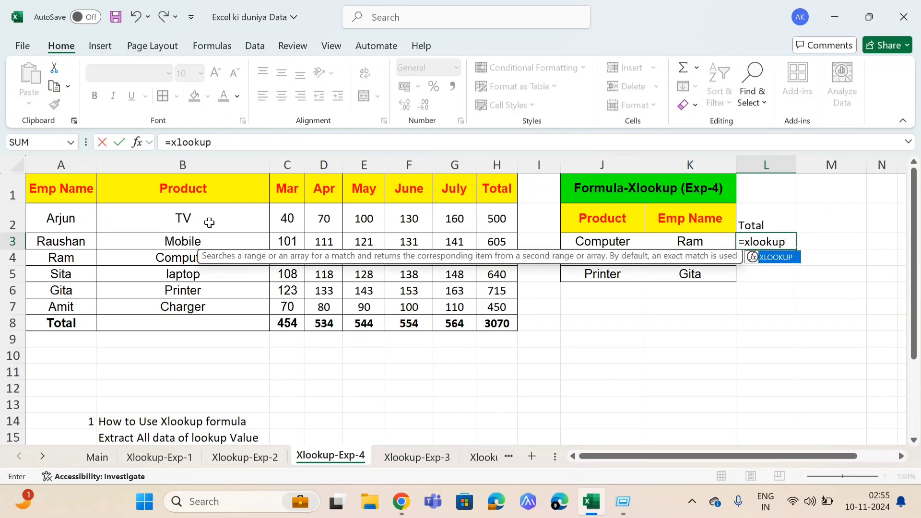
{"action": "type", "text": "("}
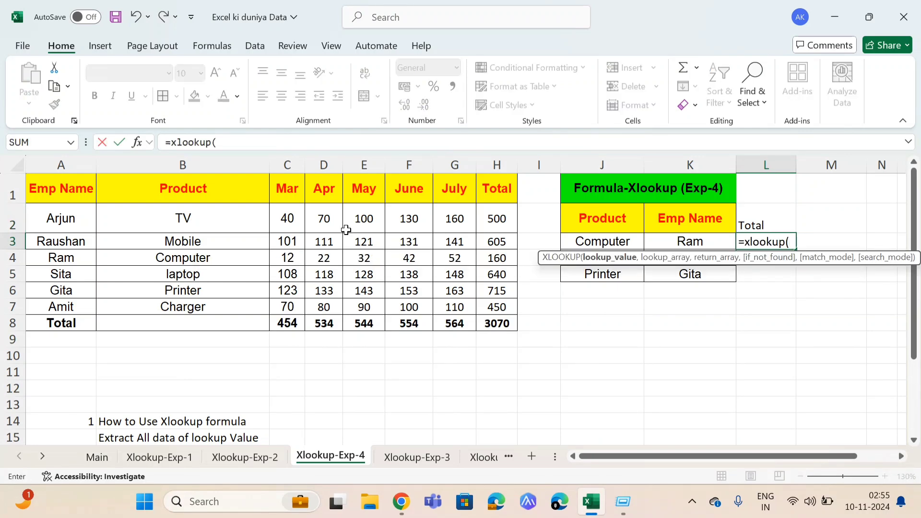
{"action": "left_click", "coordinate": [600, 234]}
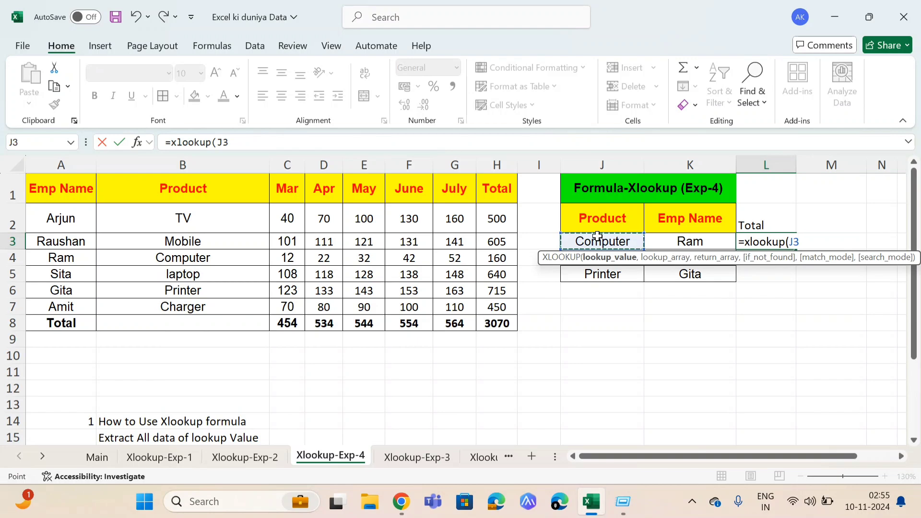
{"action": "type", "text": ","}
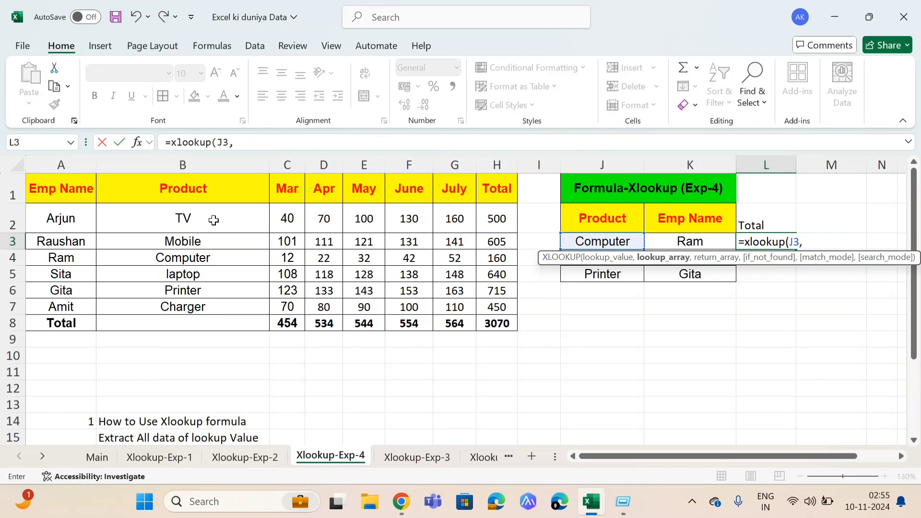
{"action": "left_click", "coordinate": [191, 227]}
{"action": "key", "text": "shift+Down"}
{"action": "key", "text": "shift+Down"}
{"action": "key", "text": "shift+Down"}
{"action": "key", "text": "shift+Down"}
{"action": "key", "text": "shift+Down"}
{"action": "key", "text": "shift+Down"}
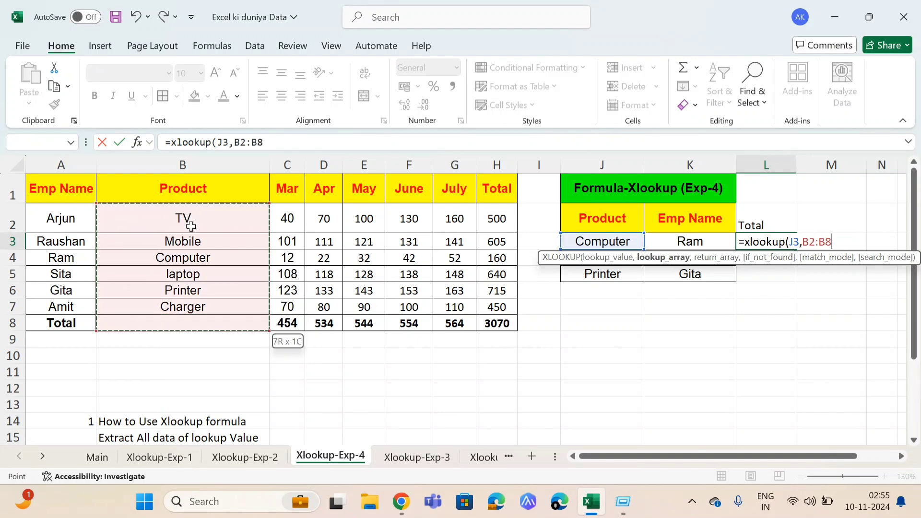
{"action": "key", "text": "shift+Up"}
{"action": "type", "text": ","}
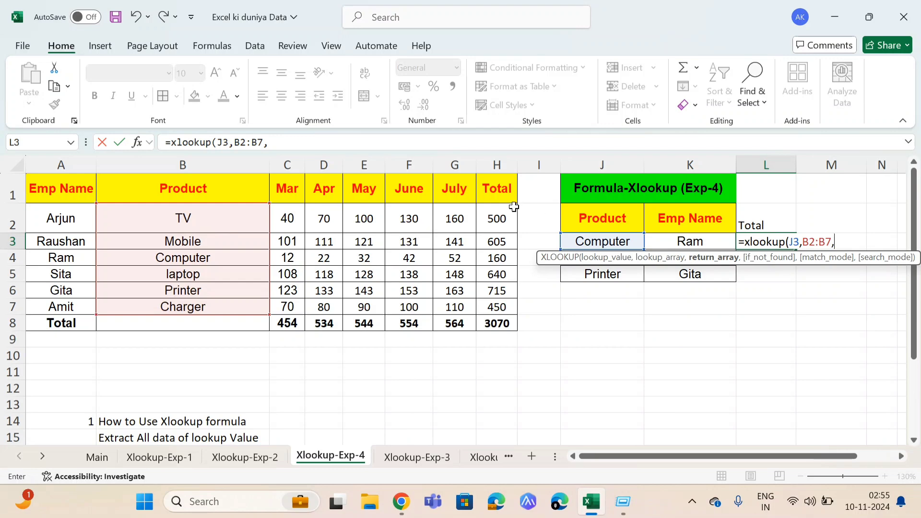
Step: Set the return array to the totals in H2:H7 and complete the L3 formula
{"action": "left_click", "coordinate": [496, 208]}
{"action": "key", "text": "shift+Down"}
{"action": "key", "text": "shift+Down"}
{"action": "key", "text": "shift+Down"}
{"action": "key", "text": "shift+Down"}
{"action": "key", "text": "shift+Down"}
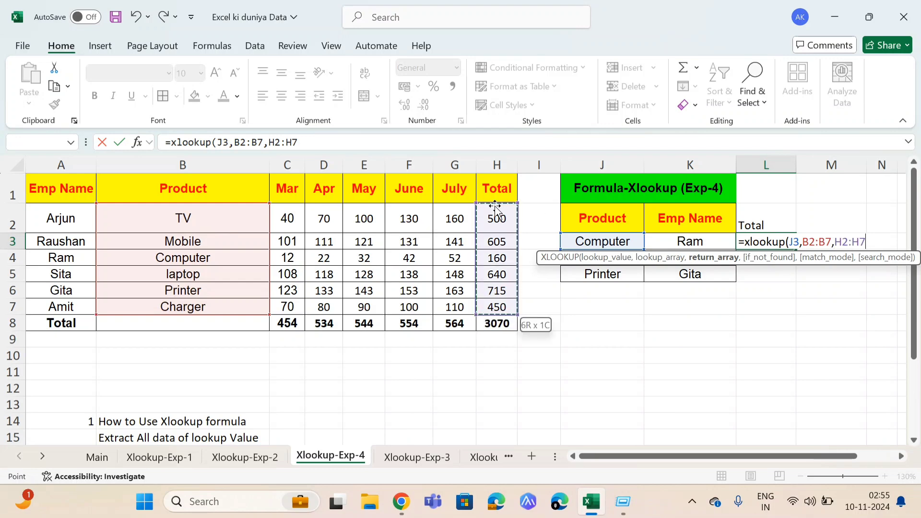
{"action": "type", "text": ")"}
{"action": "key", "text": "Return"}
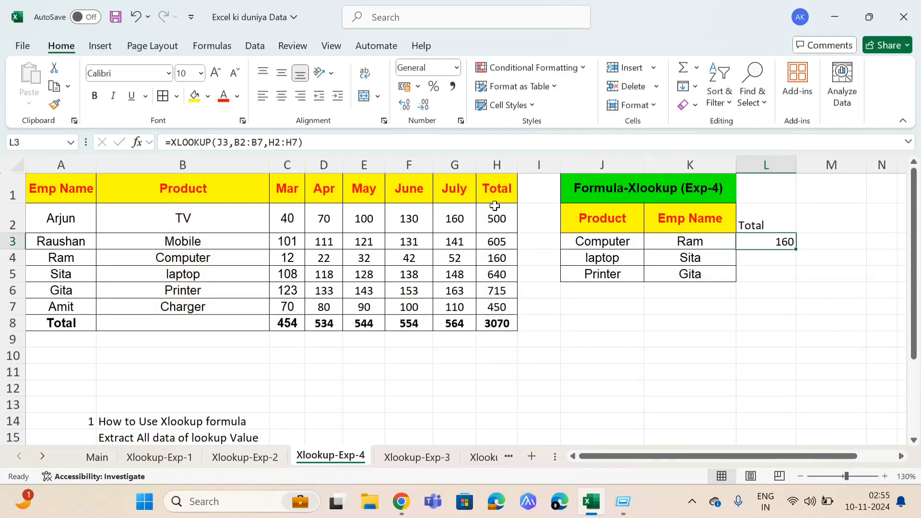
Step: Fill the total XLOOKUP from L3 down through L5
{"action": "key", "text": "Left"}
{"action": "key", "text": "Down"}
{"action": "key", "text": "Right"}
{"action": "key", "text": "shift+Up"}
{"action": "key", "text": "shift+Up"}
{"action": "key", "text": "ctrl+d"}
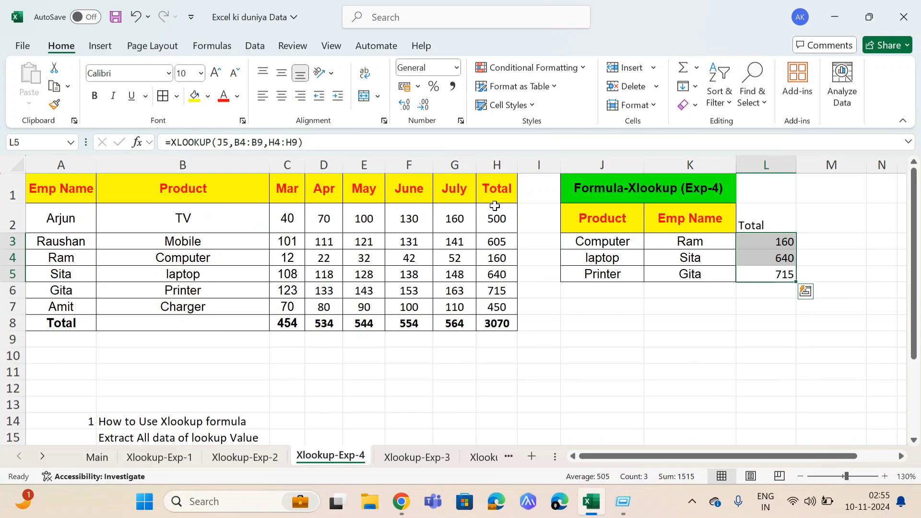
{"action": "key", "text": "Up"}
{"action": "key", "text": "Up"}
{"action": "key", "text": "Up"}
{"action": "key", "text": "Left"}
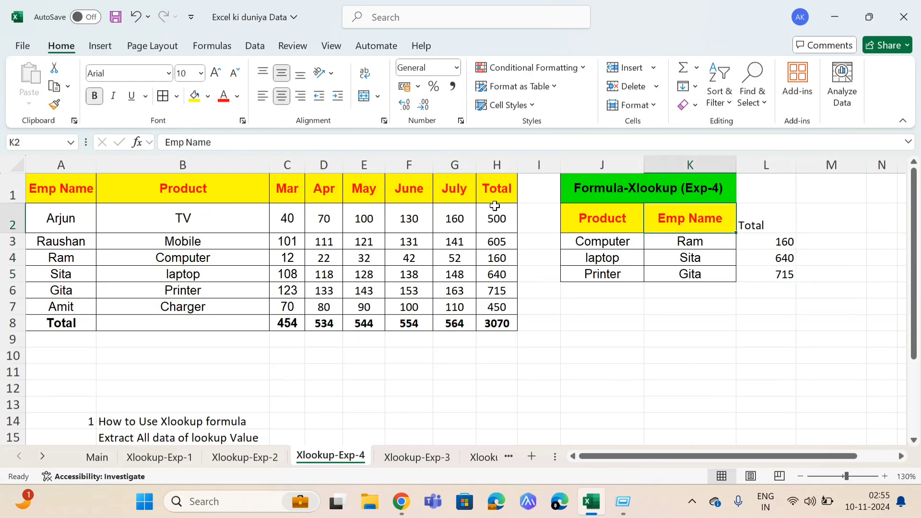
Step: Open the Xlookup-Exp-3 sheet and examine the Mar, May and July headers of the lookup table
{"action": "key", "text": "ctrl+Page_Down"}
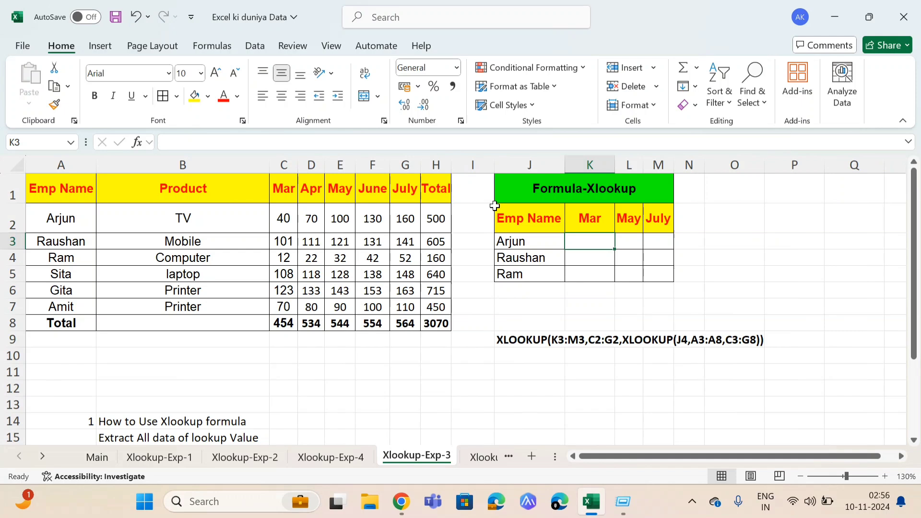
{"action": "key", "text": "Up"}
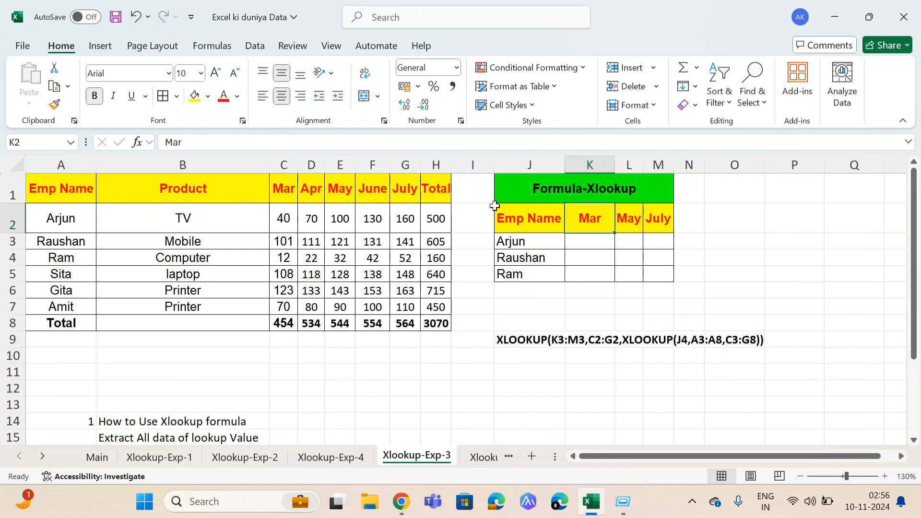
{"action": "key", "text": "Right"}
{"action": "key", "text": "Right"}
{"action": "key", "text": "Left"}
{"action": "key", "text": "Left"}
{"action": "key", "text": "Left"}
{"action": "key", "text": "Right"}
{"action": "key", "text": "Down"}
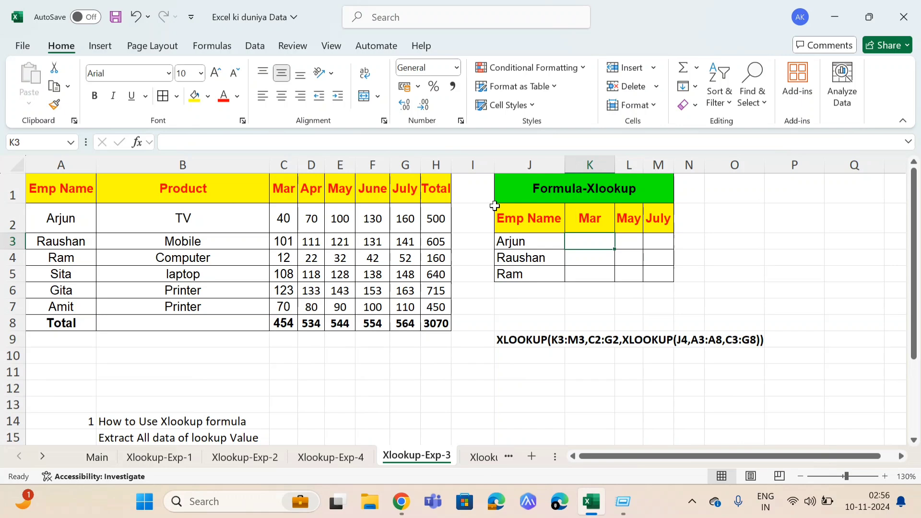
Step: Begin an XLOOKUP in K3 with lookup value J3 and the employee names A2:A7 as lookup array
{"action": "type", "text": "=xlookup"}
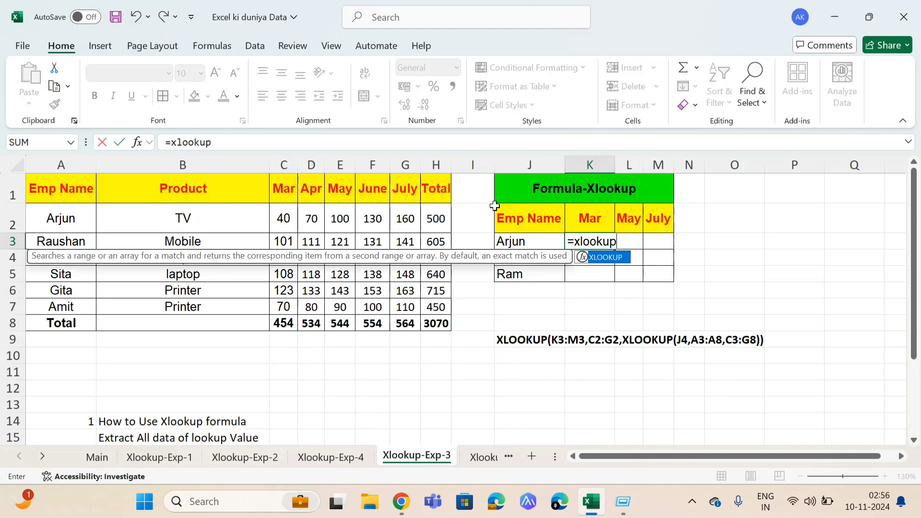
{"action": "type", "text": "("}
{"action": "key", "text": "Left"}
{"action": "type", "text": ","}
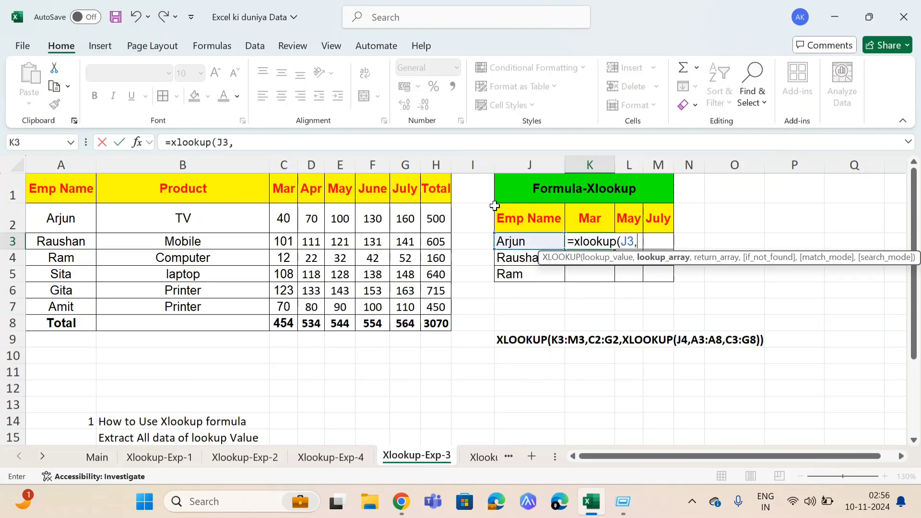
{"action": "left_click", "coordinate": [76, 222]}
{"action": "key", "text": "shift+Down"}
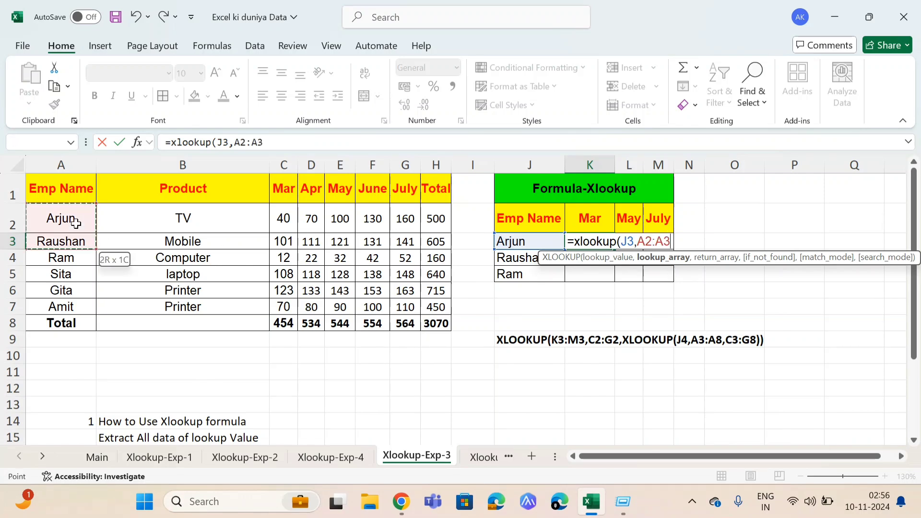
{"action": "key", "text": "shift+Down"}
{"action": "key", "text": "shift+Down"}
{"action": "key", "text": "shift+Down"}
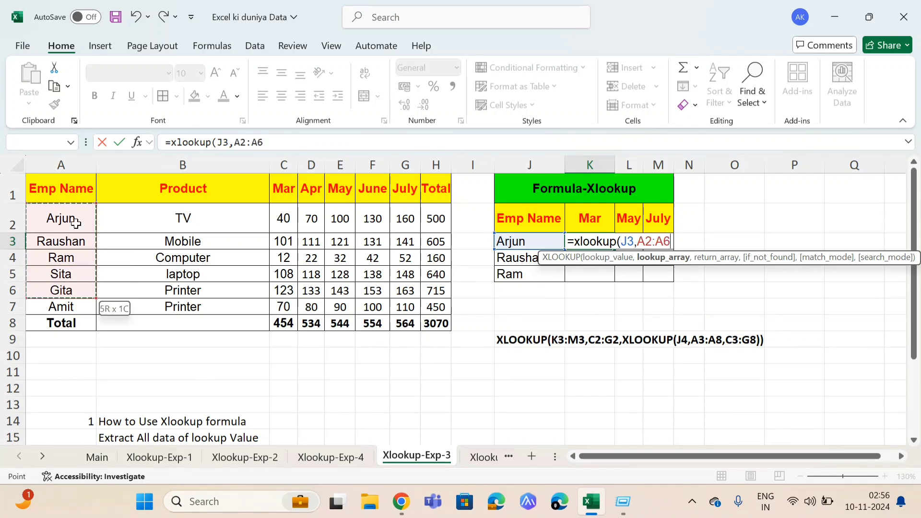
{"action": "key", "text": "shift+Down"}
{"action": "type", "text": ","}
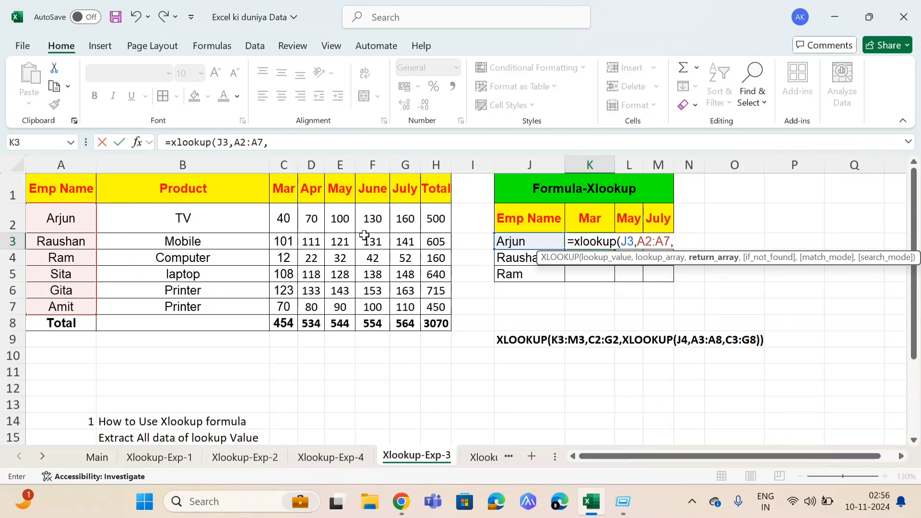
Step: Set the return array to the monthly figures in C2:G7 and complete the K3 formula
{"action": "left_click", "coordinate": [283, 217]}
{"action": "key", "text": "shift+Right"}
{"action": "key", "text": "shift+Right"}
{"action": "key", "text": "shift+Right"}
{"action": "key", "text": "shift+Right"}
{"action": "key", "text": "shift+Down"}
{"action": "key", "text": "shift+Down"}
{"action": "key", "text": "shift+Down"}
{"action": "key", "text": "shift+Down"}
{"action": "key", "text": "shift+Down"}
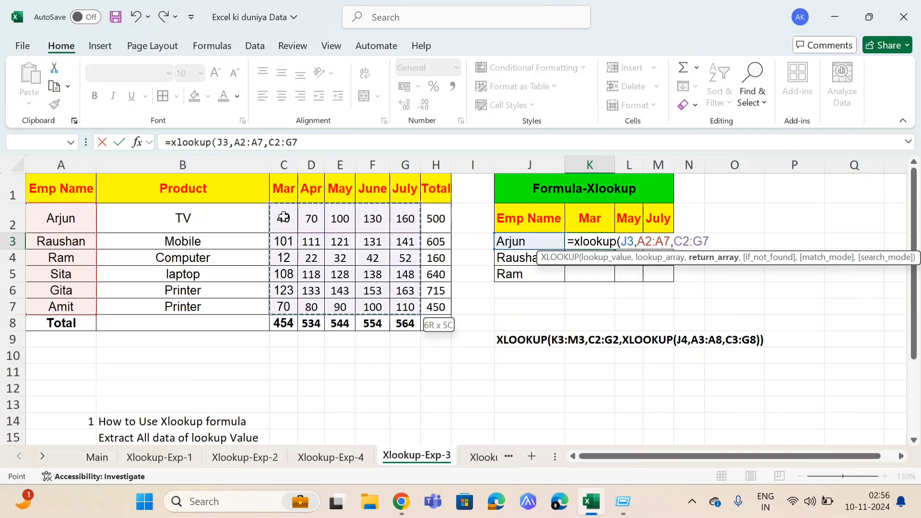
{"action": "key", "text": "Return"}
{"action": "key", "text": "Up"}
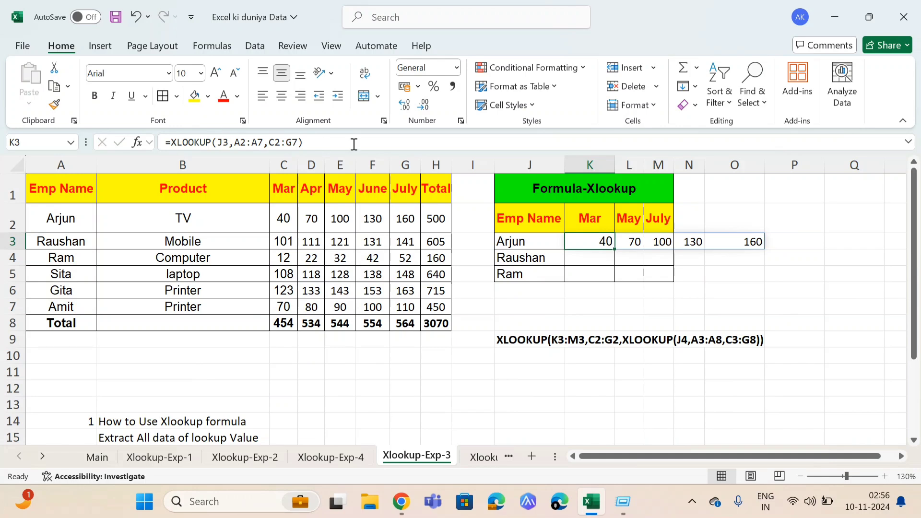
Step: Insert an outer XLOOKUP before the existing one in K3, with the month headers K2:M2 as its lookup value
{"action": "left_click", "coordinate": [172, 143]}
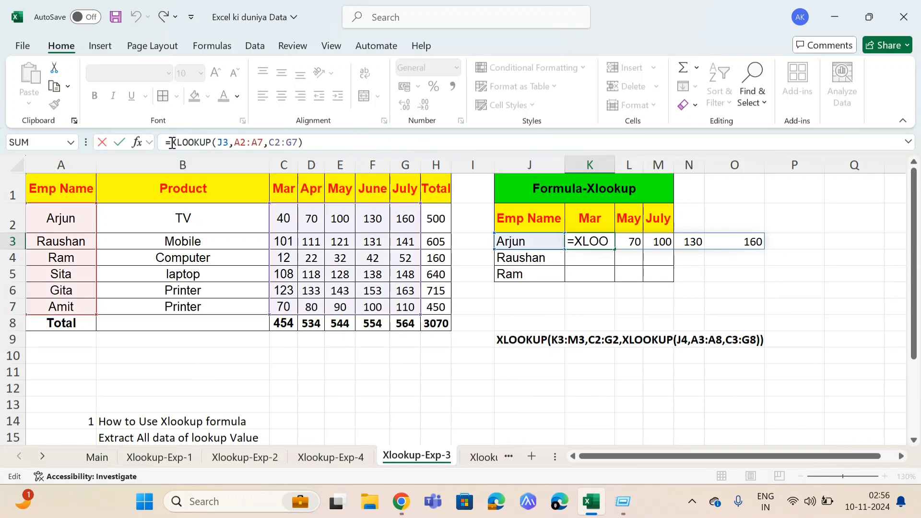
{"action": "type", "text": "xlookup("}
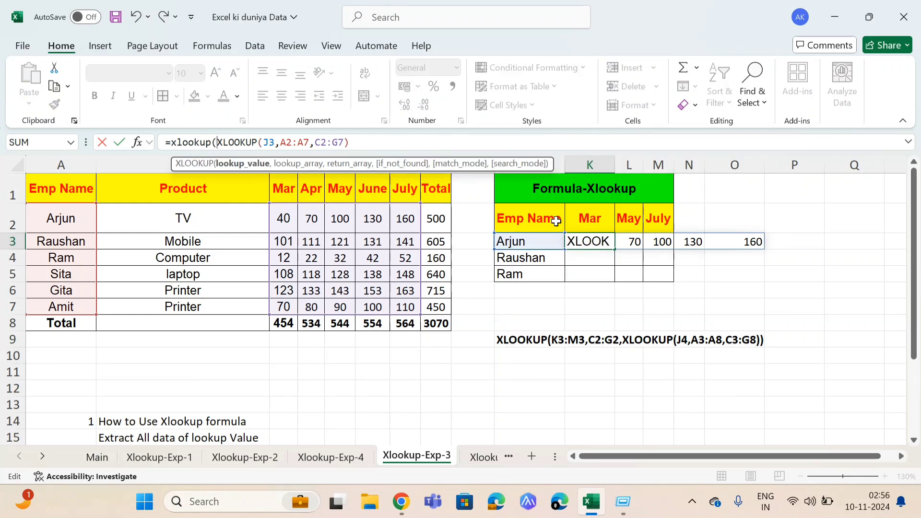
{"action": "left_click_drag", "start_coordinate": [588, 220], "coordinate": [584, 221]}
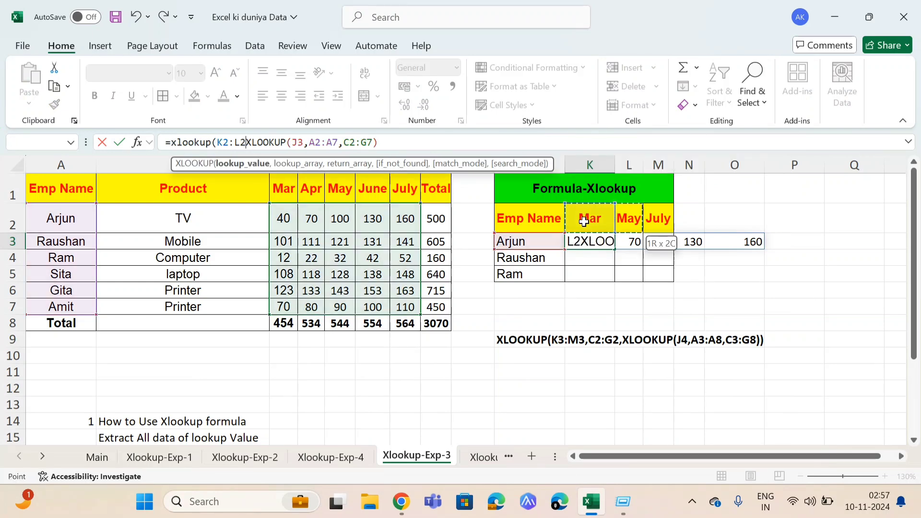
{"action": "key", "text": "shift+Right"}
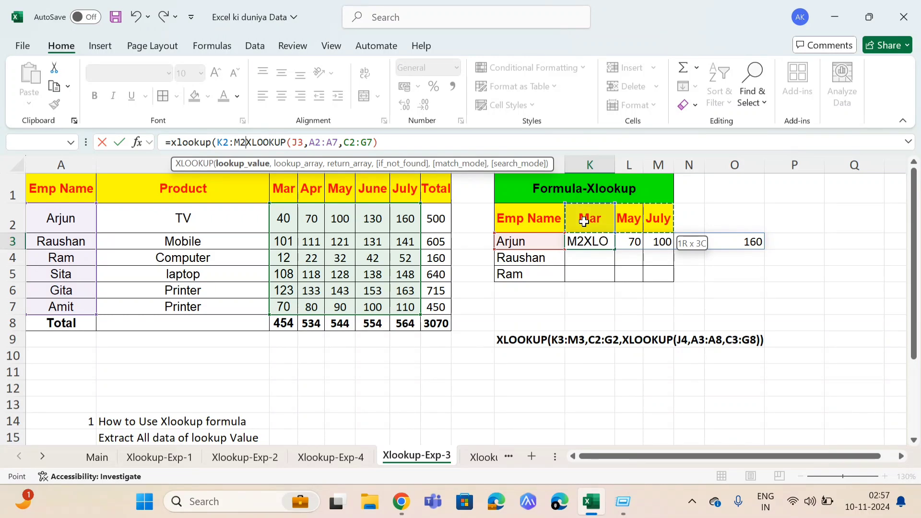
{"action": "type", "text": ","}
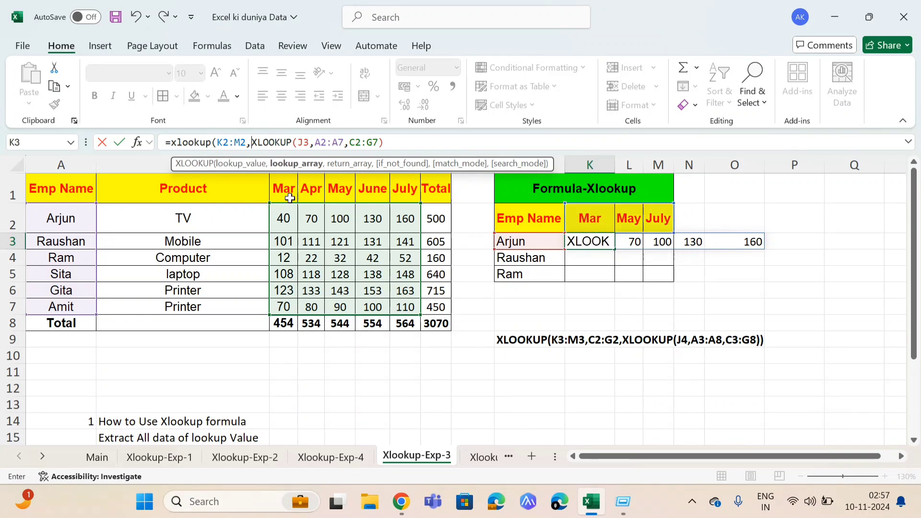
Step: Set the outer XLOOKUP's lookup array to C1:G1, use the inner XLOOKUP as return array and complete the nested formula
{"action": "left_click", "coordinate": [279, 187]}
{"action": "key", "text": "shift+Right"}
{"action": "key", "text": "shift+Right"}
{"action": "key", "text": "shift+Right"}
{"action": "key", "text": "shift+Right"}
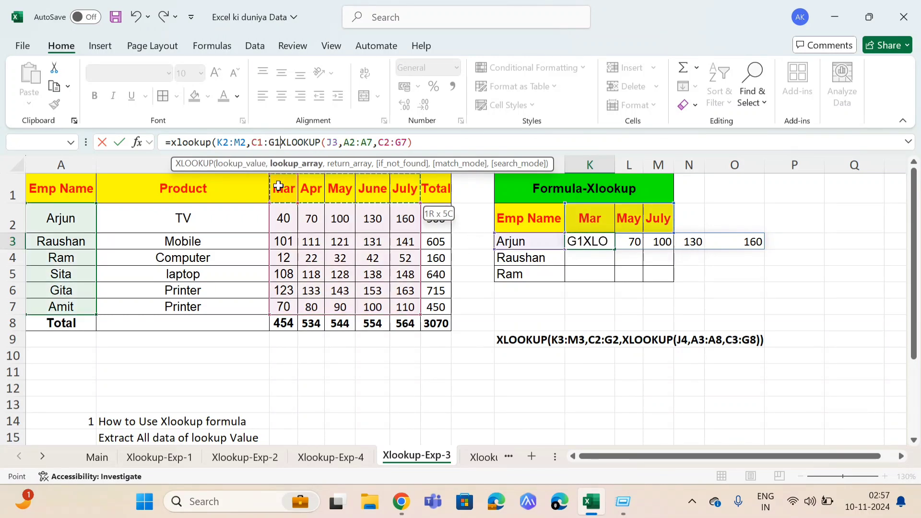
{"action": "type", "text": ","}
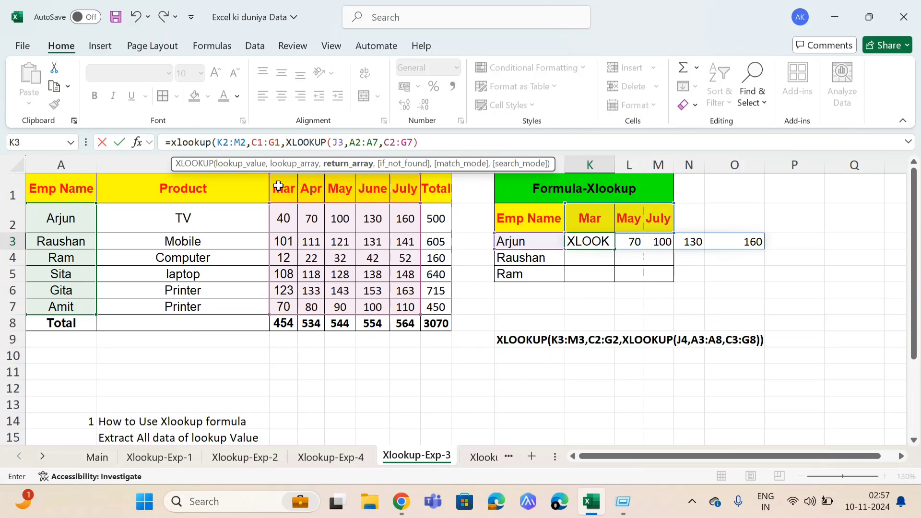
{"action": "left_click", "coordinate": [446, 142]}
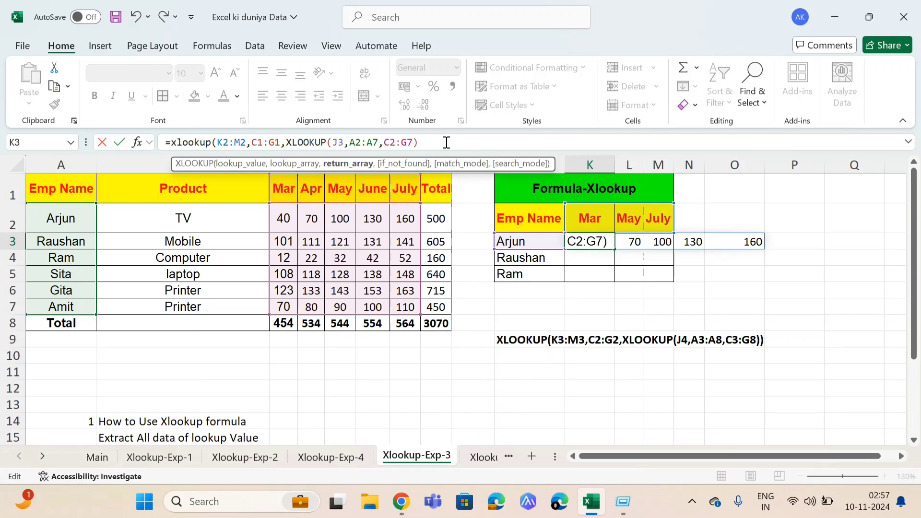
{"action": "type", "text": ")"}
{"action": "key", "text": "Return"}
{"action": "key", "text": "Up"}
{"action": "key", "text": "shift+Right"}
{"action": "key", "text": "shift+Right"}
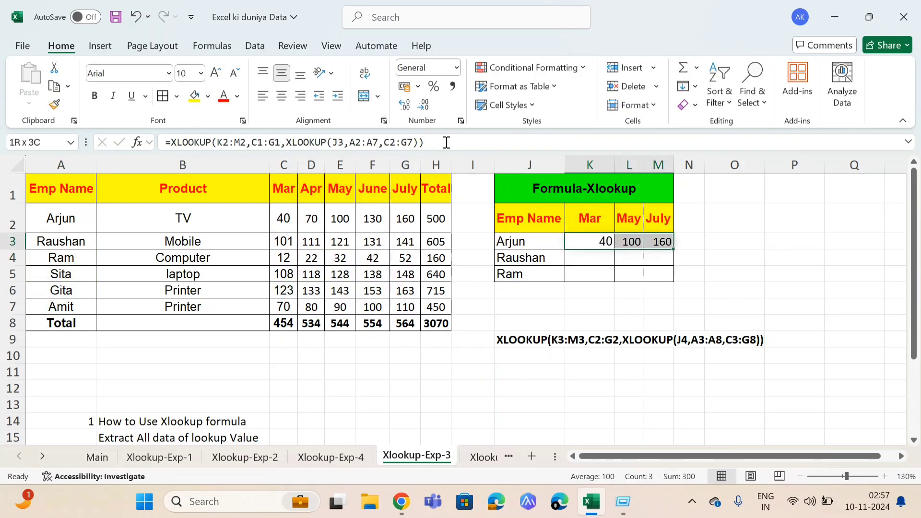
{"action": "key", "text": "shift+Down"}
{"action": "key", "text": "shift+Down"}
{"action": "key", "text": "shift+Down"}
{"action": "key", "text": "ctrl+q"}
{"action": "key", "text": "Escape"}
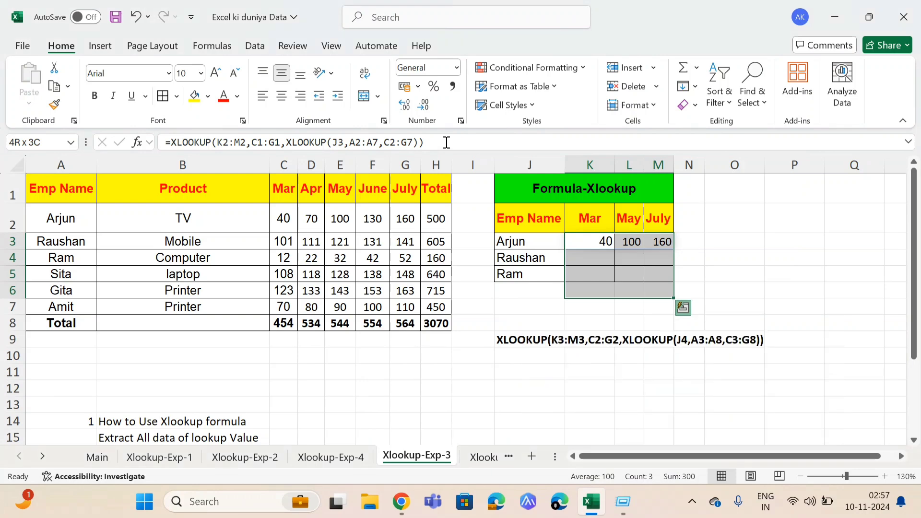
Step: Fill the nested XLOOKUP in K3:M3 down through row 5
{"action": "key", "text": "Up"}
{"action": "key", "text": "Down"}
{"action": "key", "text": "shift+Right"}
{"action": "key", "text": "shift+Down"}
{"action": "key", "text": "shift+Down"}
{"action": "key", "text": "shift+Right"}
{"action": "key", "text": "ctrl+d"}
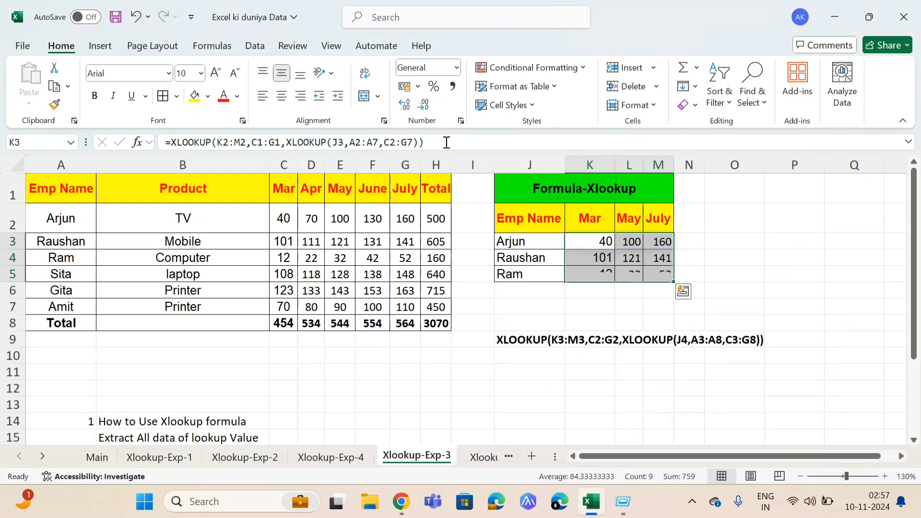
{"action": "key", "text": "Down"}
{"action": "key", "text": "Up"}
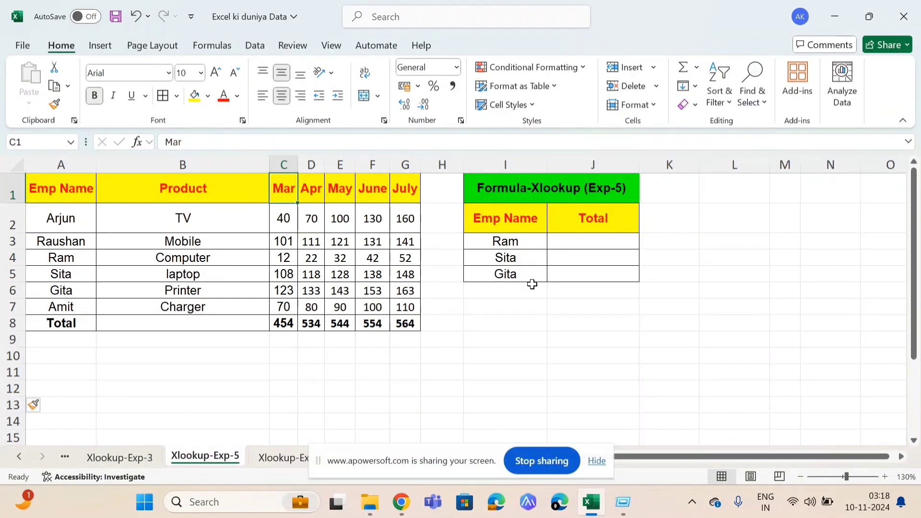
Step: Start an XLOOKUP formula in J3 with I3 as lookup value and the employee names A2:A7 as lookup array
{"action": "left_click", "coordinate": [581, 239]}
{"action": "key", "text": "Left"}
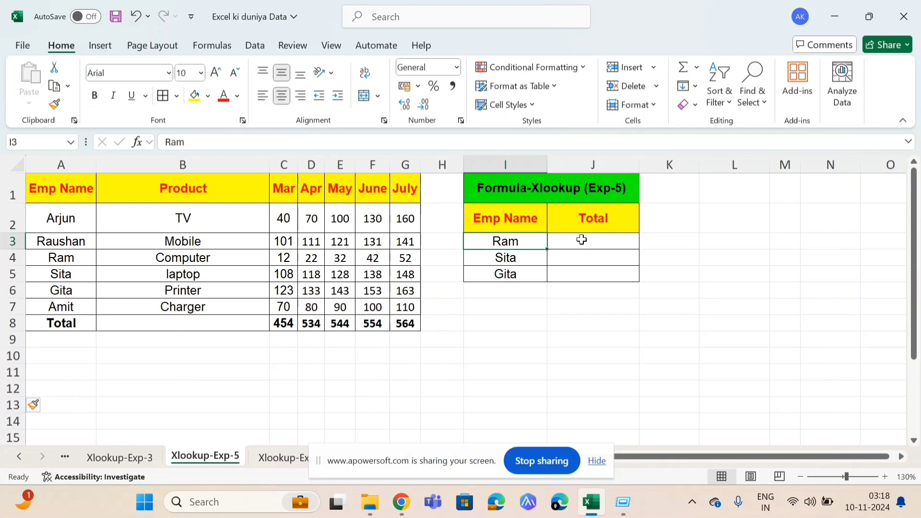
{"action": "left_click", "coordinate": [581, 239]}
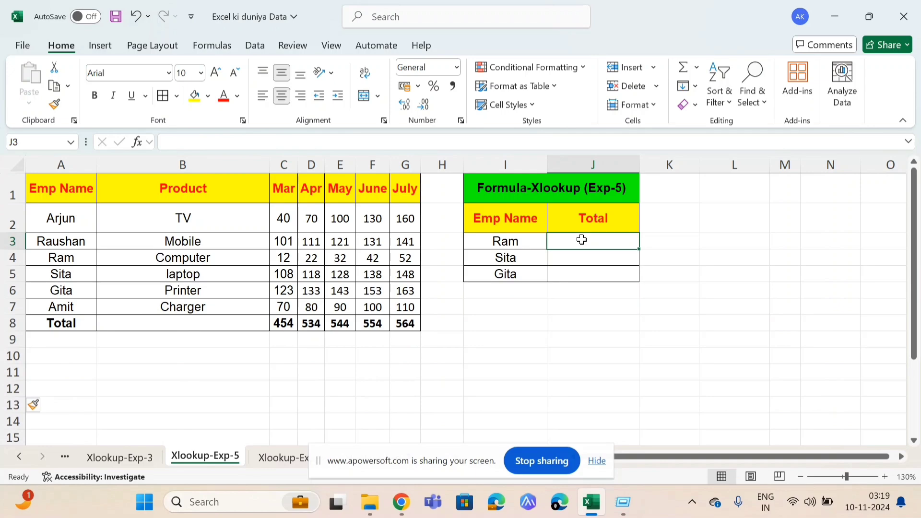
{"action": "type", "text": "=xlooku"}
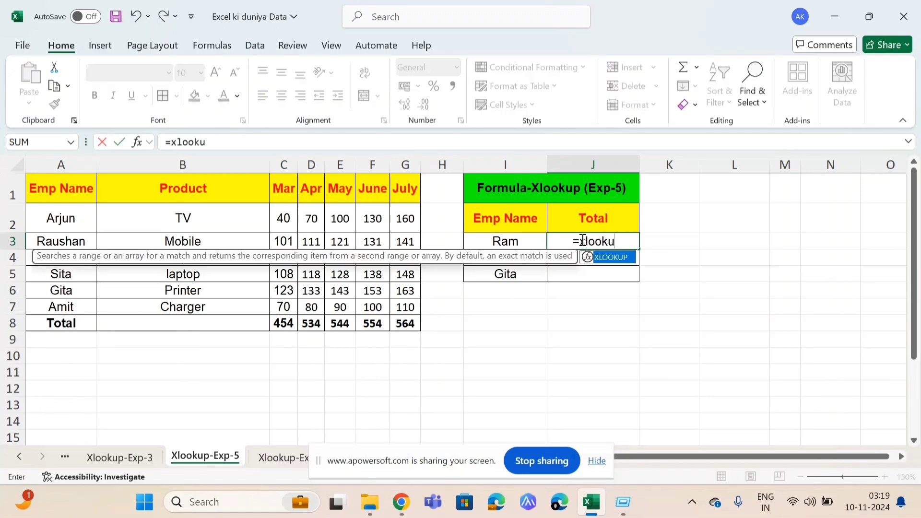
{"action": "type", "text": "p("}
{"action": "key", "text": "Left"}
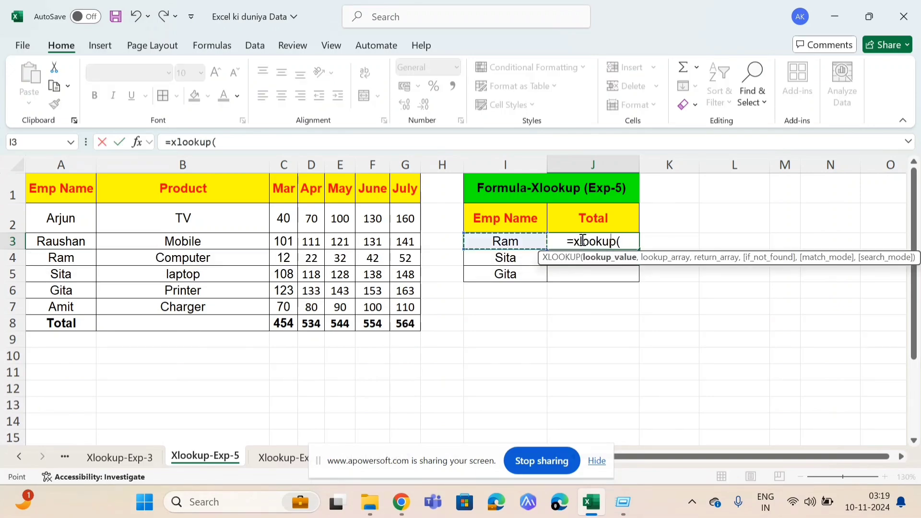
{"action": "type", "text": ","}
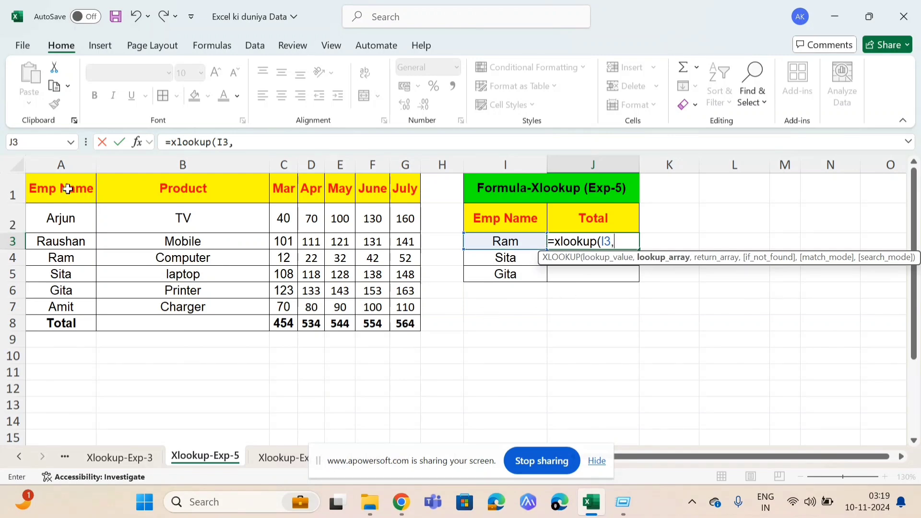
{"action": "left_click_drag", "start_coordinate": [60, 211], "coordinate": [56, 207]}
{"action": "key", "text": "shift+Up"}
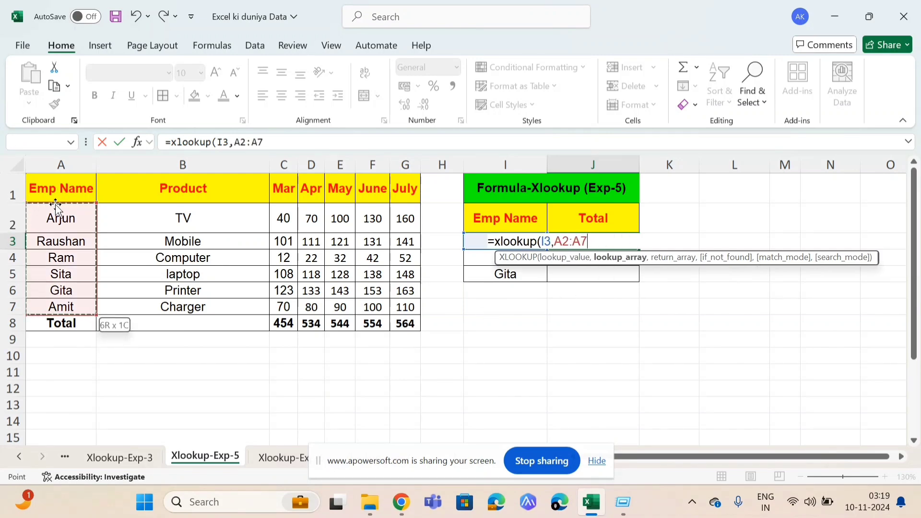
{"action": "type", "text": ","}
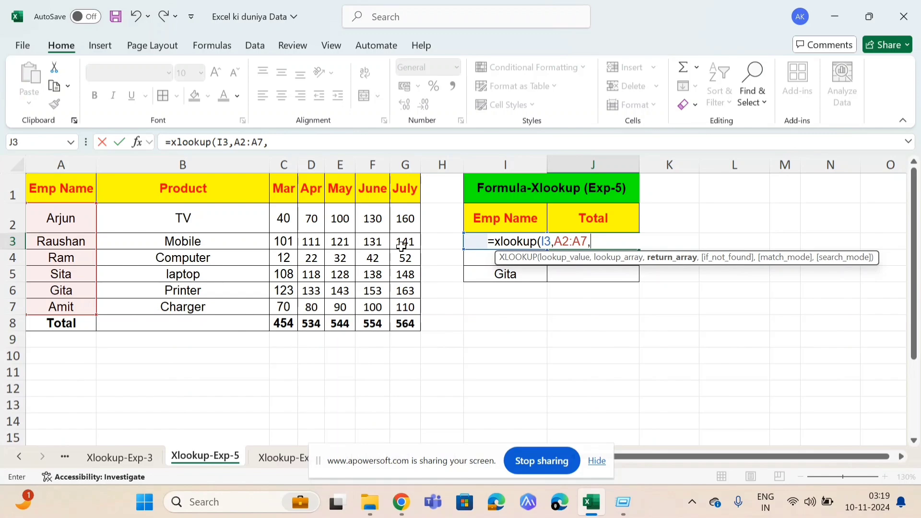
Step: Set the return array to the monthly figures in C2:G7 and complete the J3 formula
{"action": "left_click", "coordinate": [283, 219]}
{"action": "key", "text": "shift+Right"}
{"action": "key", "text": "shift+Right"}
{"action": "key", "text": "shift+Right"}
{"action": "key", "text": "shift+Right"}
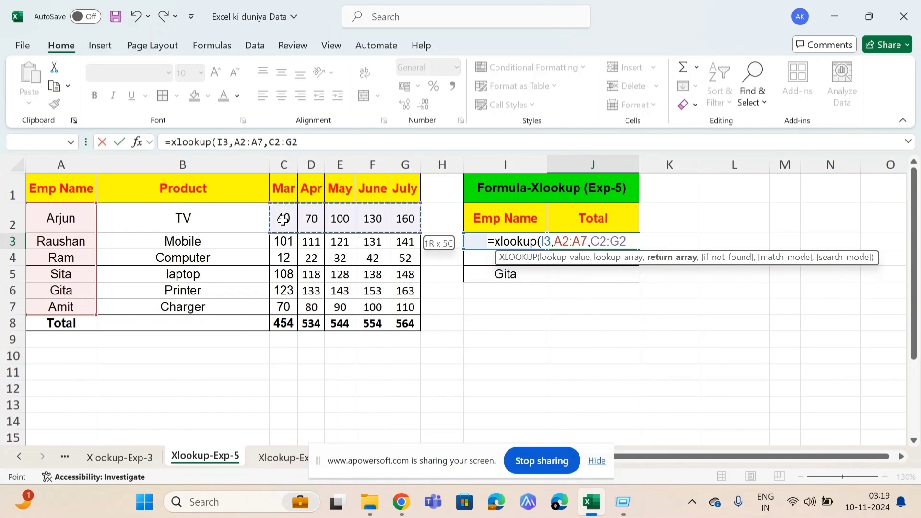
{"action": "key", "text": "shift+Down"}
{"action": "key", "text": "shift+Down"}
{"action": "key", "text": "shift+Down"}
{"action": "key", "text": "shift+Down"}
{"action": "key", "text": "shift+Down"}
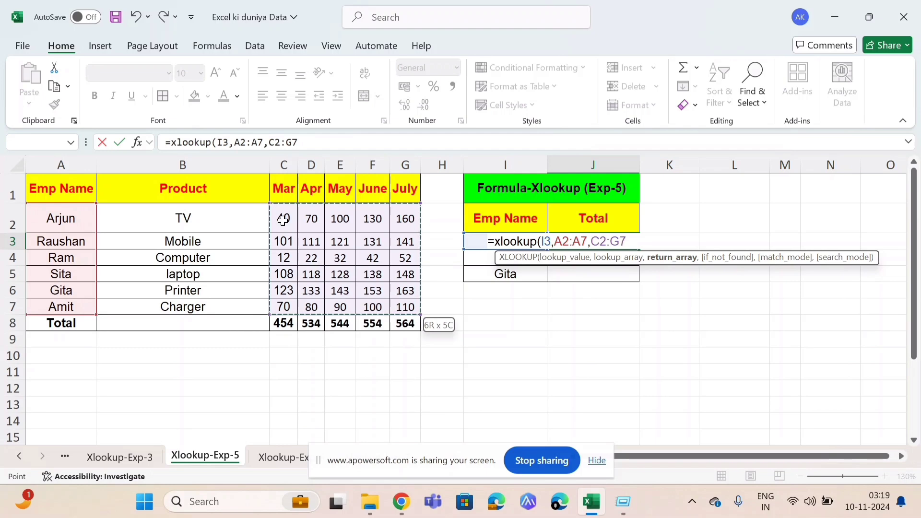
{"action": "type", "text": ")"}
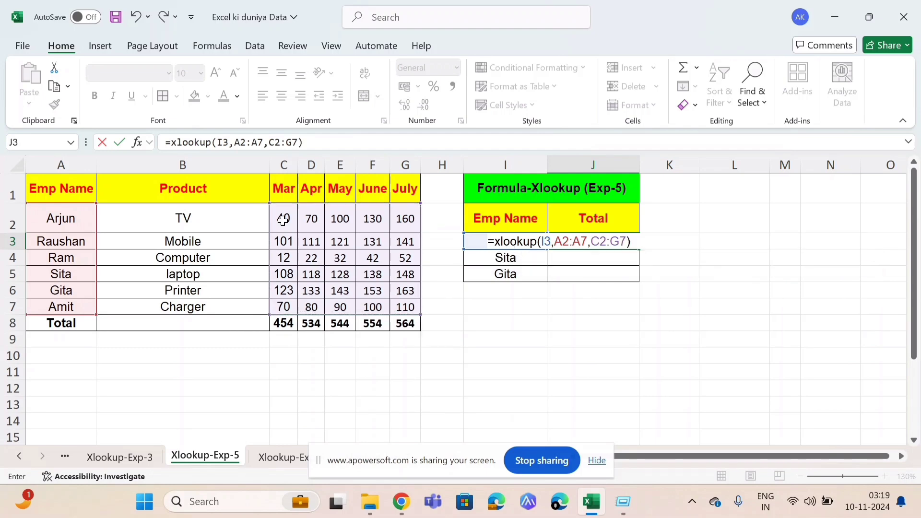
{"action": "key", "text": "ctrl+Return"}
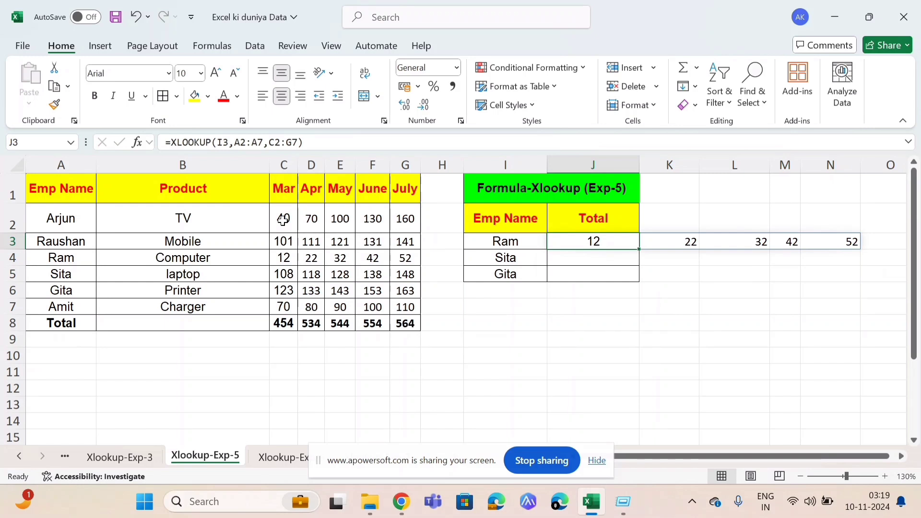
Step: Wrap the XLOOKUP in J3 in a SUM function to total the employee's monthly figures
{"action": "left_click", "coordinate": [171, 144]}
{"action": "type", "text": "sum"}
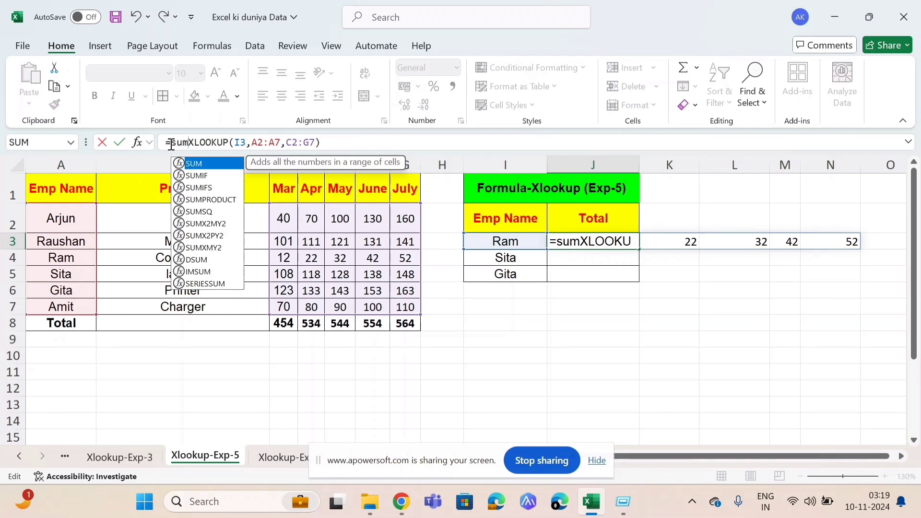
{"action": "type", "text": "("}
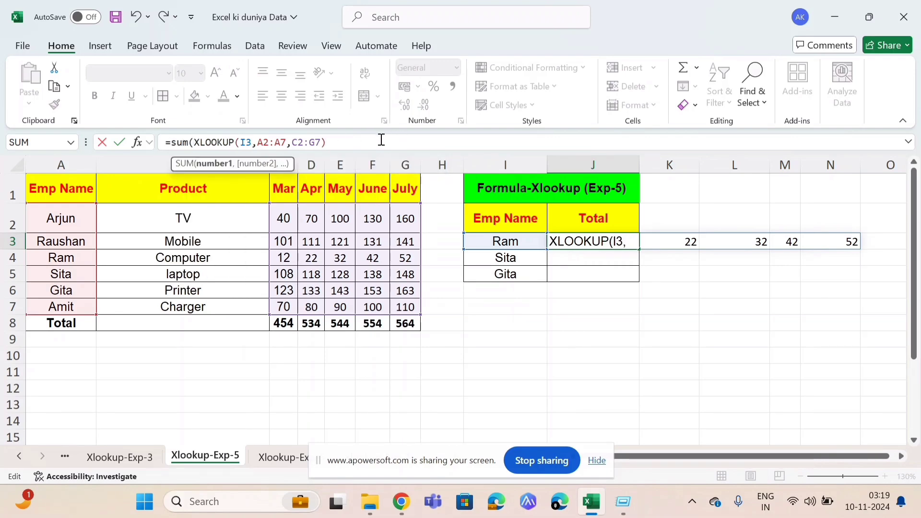
{"action": "left_click", "coordinate": [367, 141]}
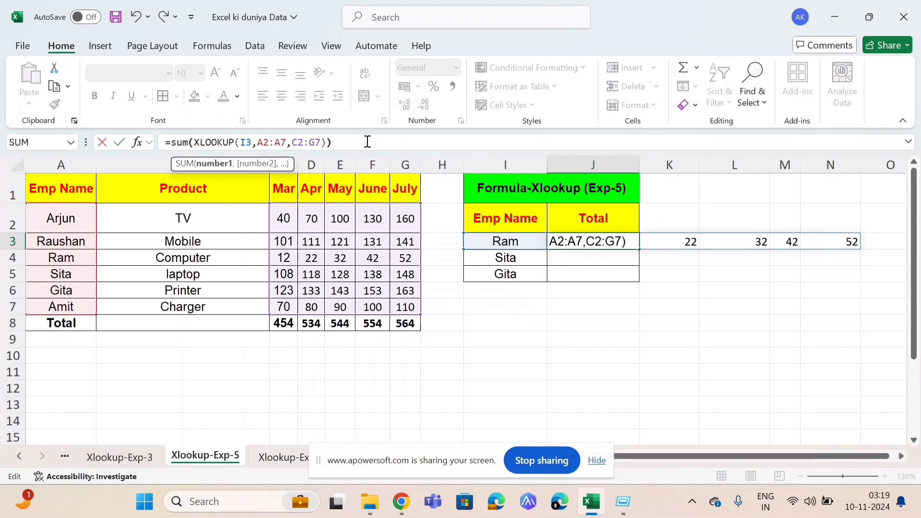
{"action": "type", "text": ")"}
{"action": "key", "text": "ctrl+Return"}
Step: Fill the SUM and XLOOKUP formula from J3 down through J5
{"action": "key", "text": "shift+Down"}
{"action": "key", "text": "shift+Down"}
{"action": "key", "text": "ctrl+d"}
{"action": "key", "text": "Down"}
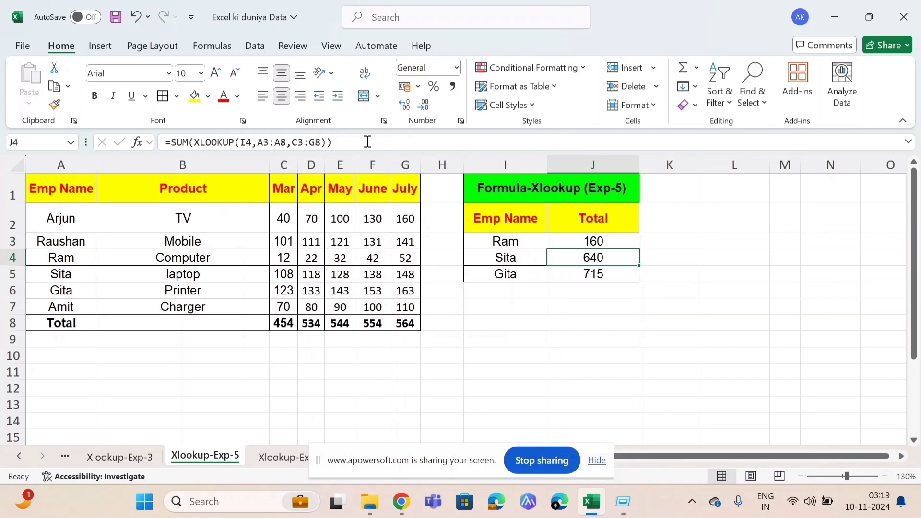
Step: Select the monthly figures C4:G4 to compare their sum with the total in J3
{"action": "key", "text": "Left"}
{"action": "key", "text": "Left"}
{"action": "key", "text": "Right"}
{"action": "key", "text": "Up"}
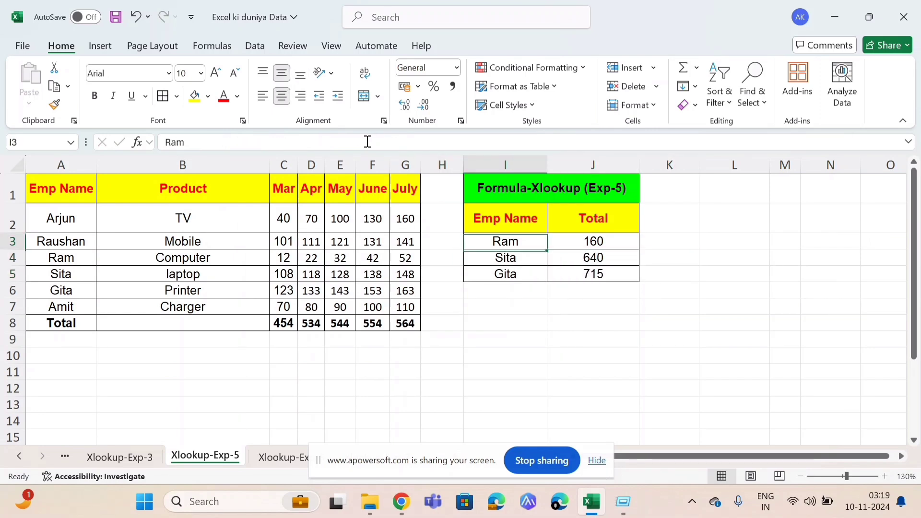
{"action": "left_click", "coordinate": [287, 259]}
{"action": "key", "text": "shift+Right"}
{"action": "key", "text": "shift+Right"}
{"action": "key", "text": "shift+Right"}
{"action": "key", "text": "shift+Right"}
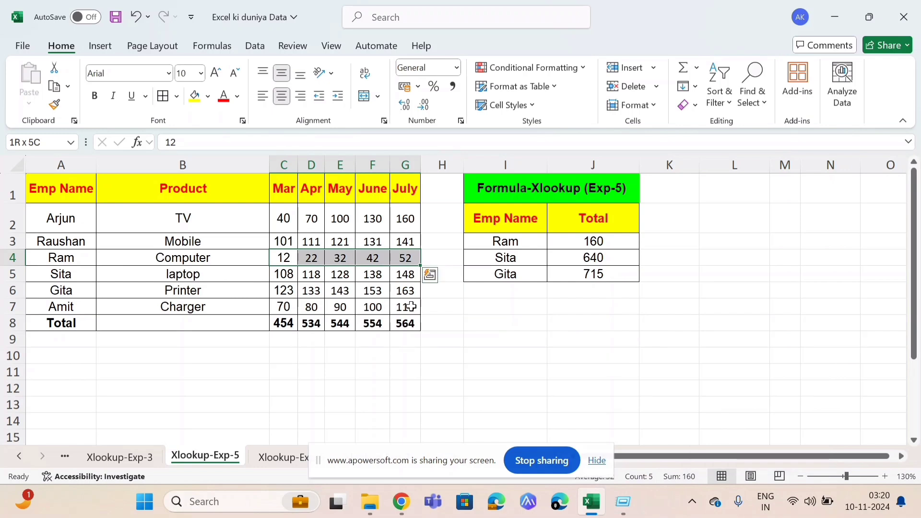
Step: Select the monthly figures C5:G5 to compare their sum with the total in J4
{"action": "key", "text": "Down"}
{"action": "key", "text": "Down"}
{"action": "key", "text": "Up"}
{"action": "key", "text": "Right"}
{"action": "key", "text": "Right"}
{"action": "key", "text": "Left"}
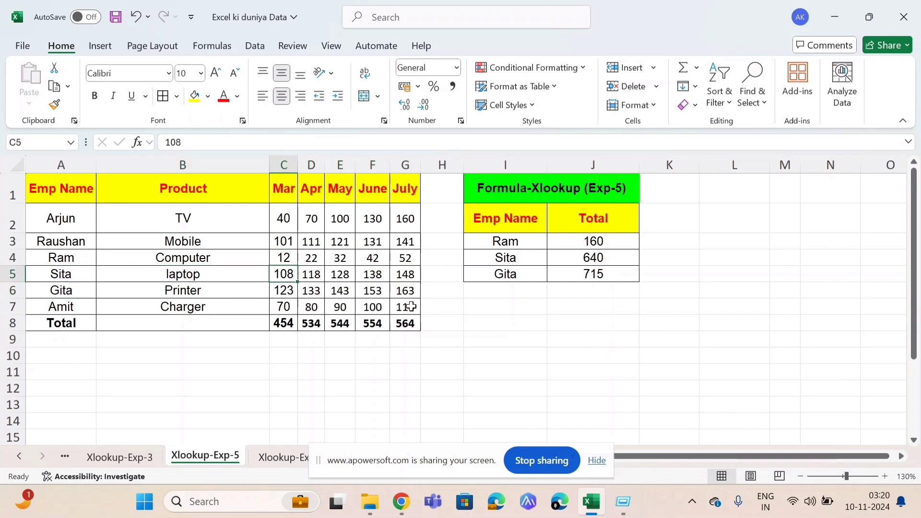
{"action": "key", "text": "shift+Right"}
{"action": "key", "text": "shift+Right"}
{"action": "key", "text": "shift+Right"}
{"action": "key", "text": "shift+Right"}
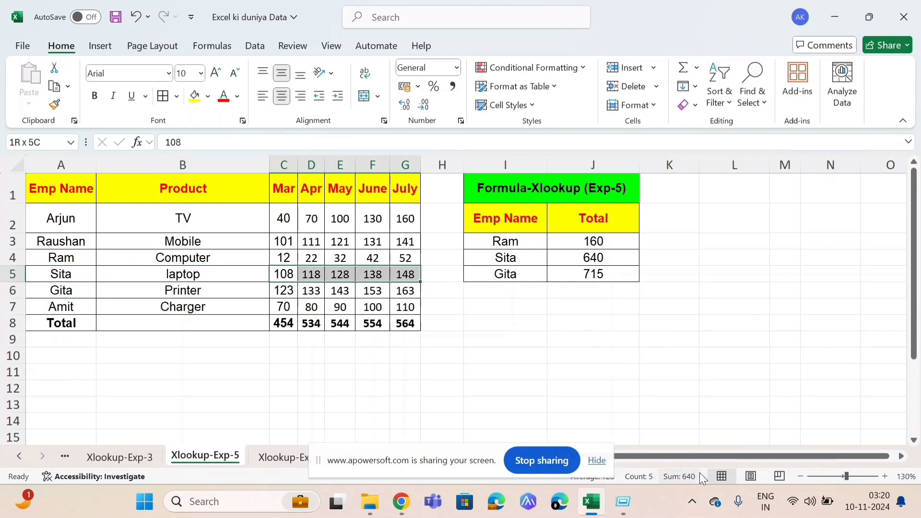
{"action": "left_click", "coordinate": [627, 277]}
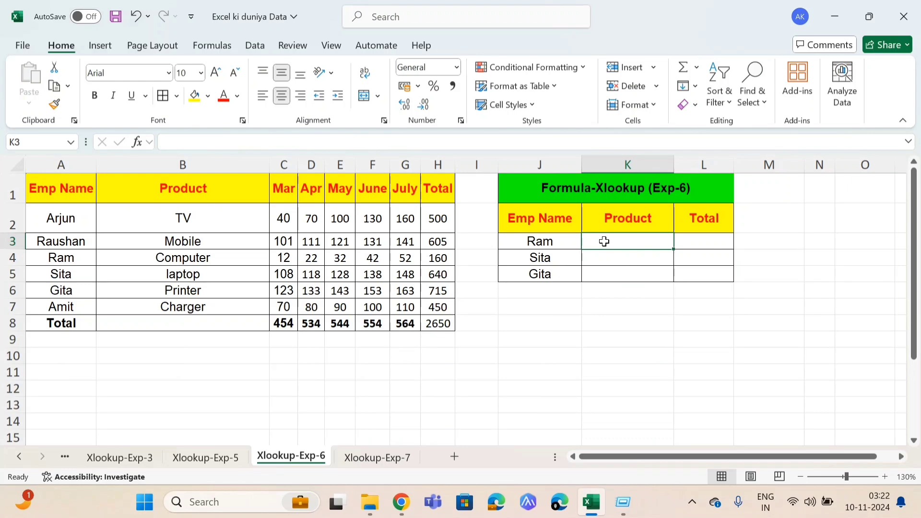
Step: In K3 of the Xlookup-Exp-6 sheet, start an XLOOKUP with J3 as lookup value and A2:A7 as lookup array
{"action": "type", "text": "=xlookup"}
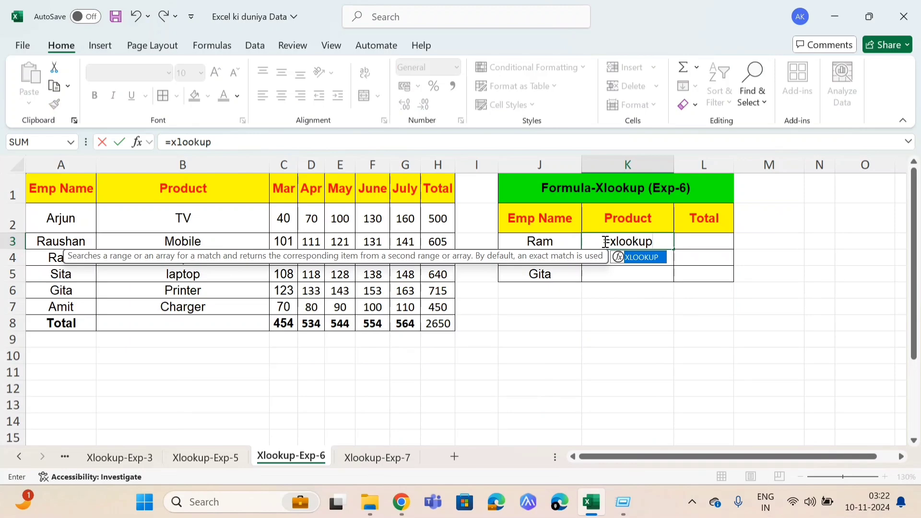
{"action": "type", "text": "("}
{"action": "key", "text": "Left"}
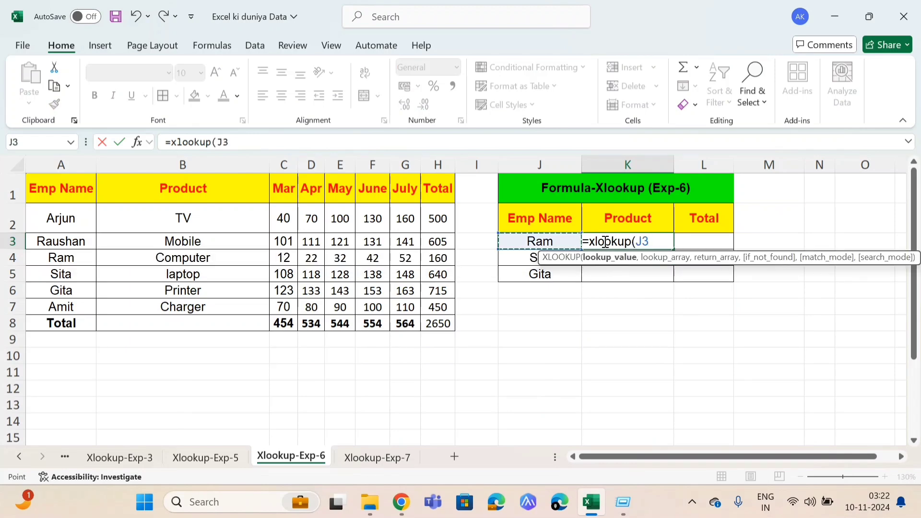
{"action": "type", "text": ","}
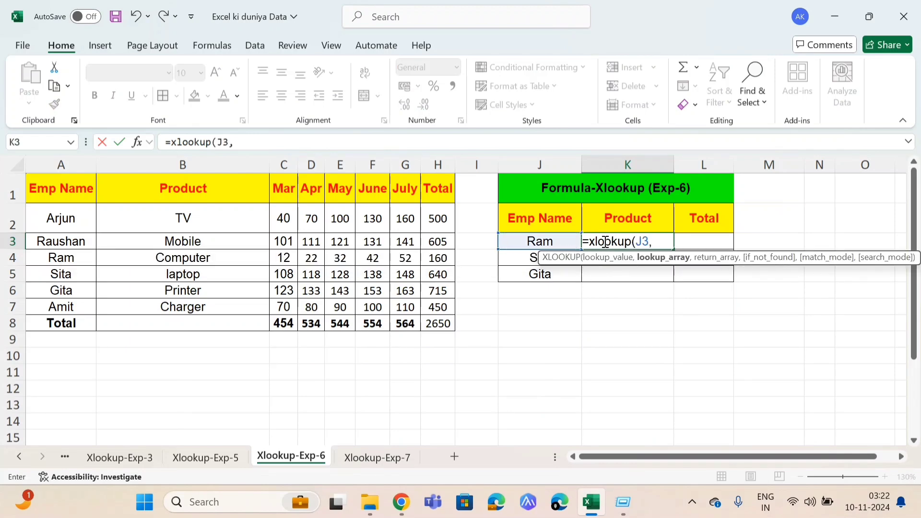
{"action": "left_click", "coordinate": [63, 224]}
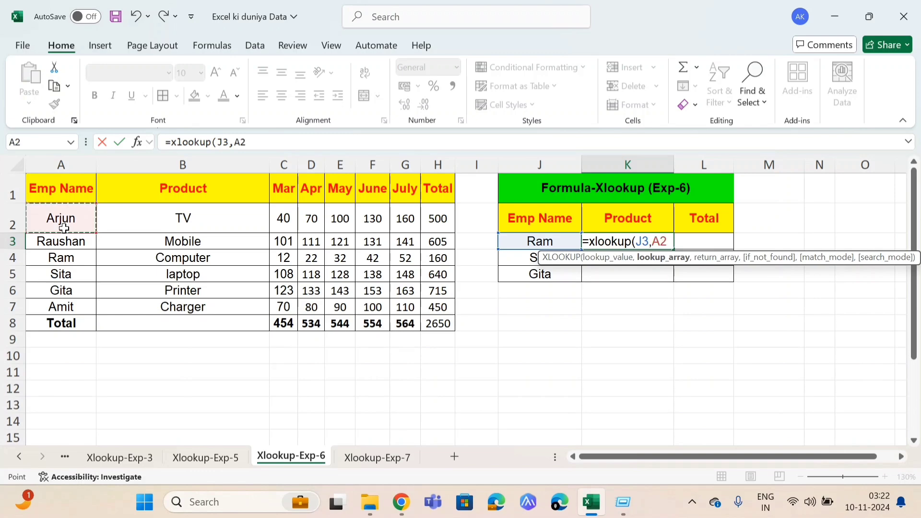
{"action": "key", "text": "ctrl+shift+Down"}
{"action": "key", "text": "shift+Up"}
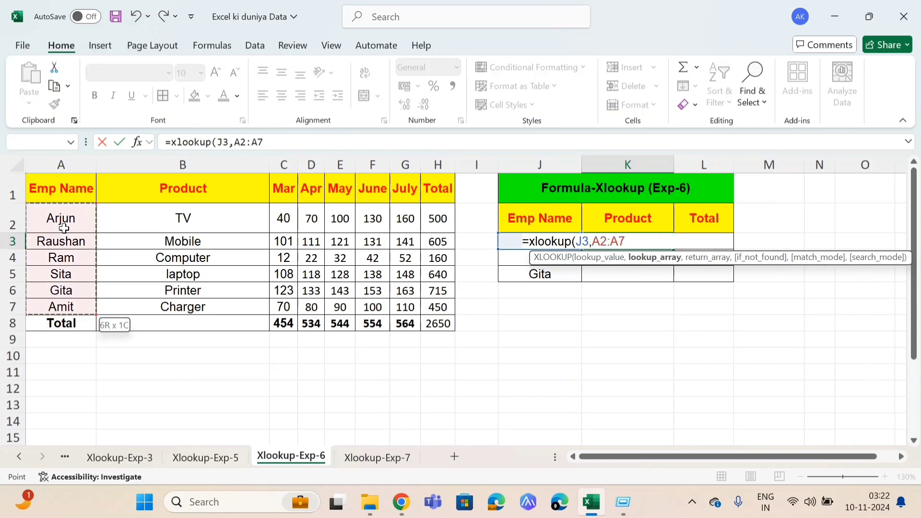
{"action": "type", "text": ","}
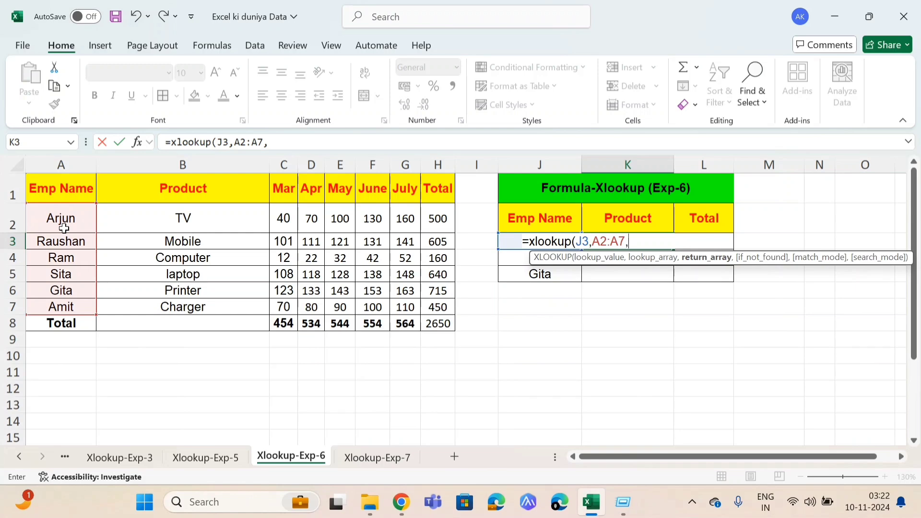
Step: Nest a CHOOSE function with the index array {1,2} as the XLOOKUP's return array
{"action": "type", "text": "choos"}
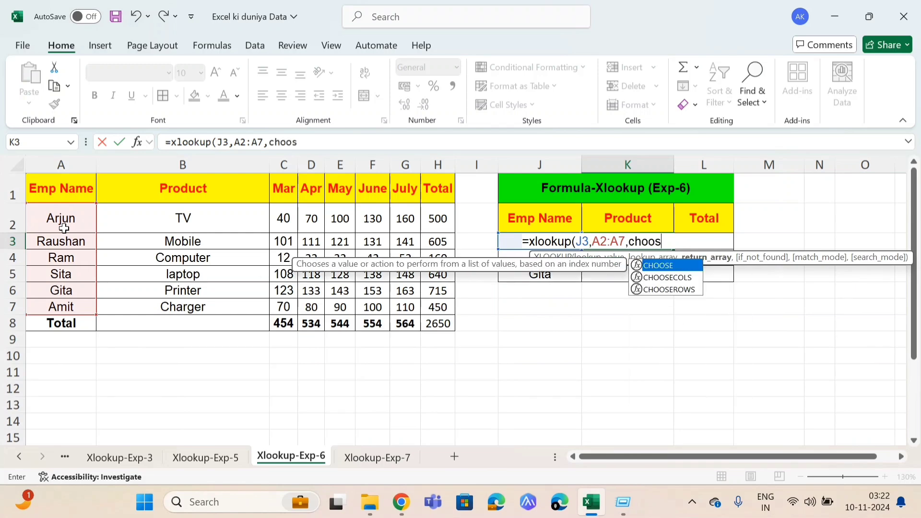
{"action": "type", "text": "e"}
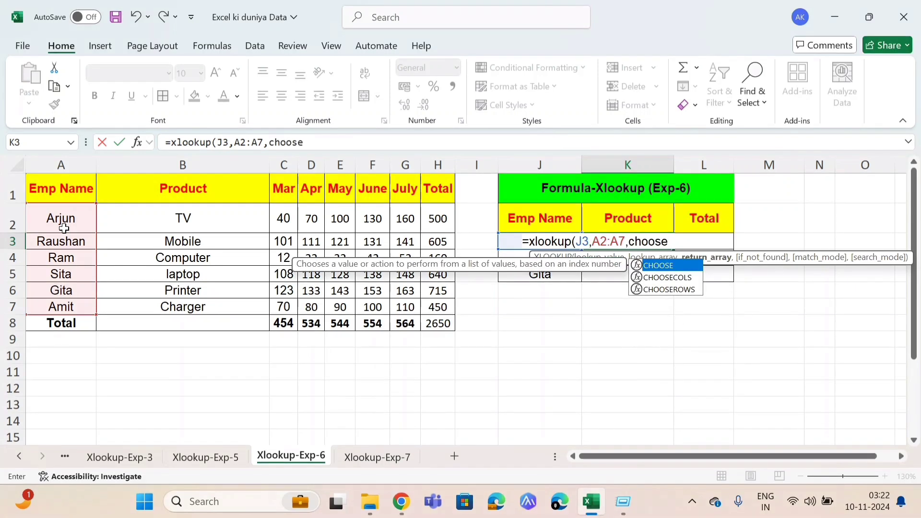
{"action": "type", "text": "("}
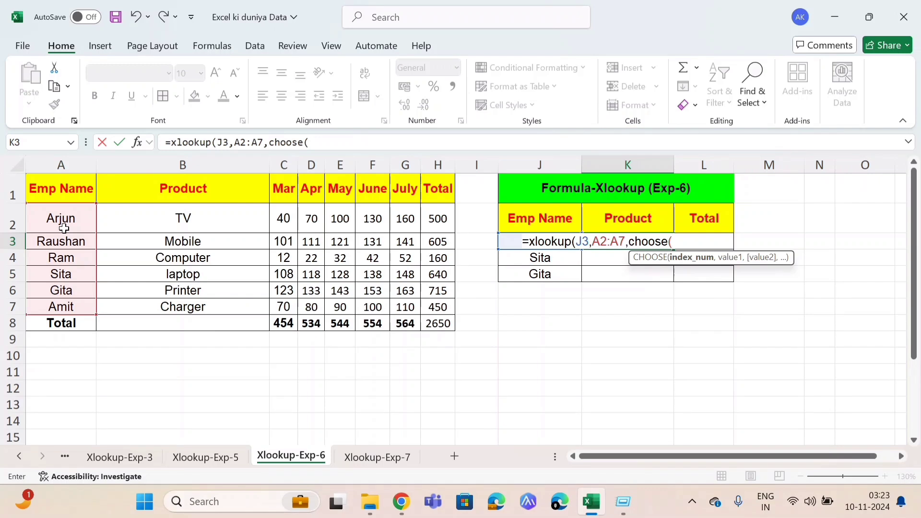
{"action": "type", "text": "{"}
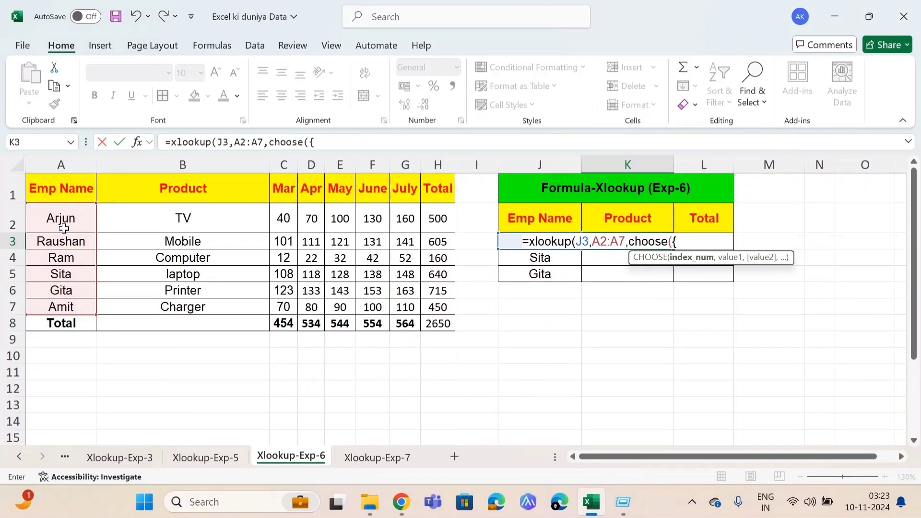
{"action": "type", "text": "1,2},"}
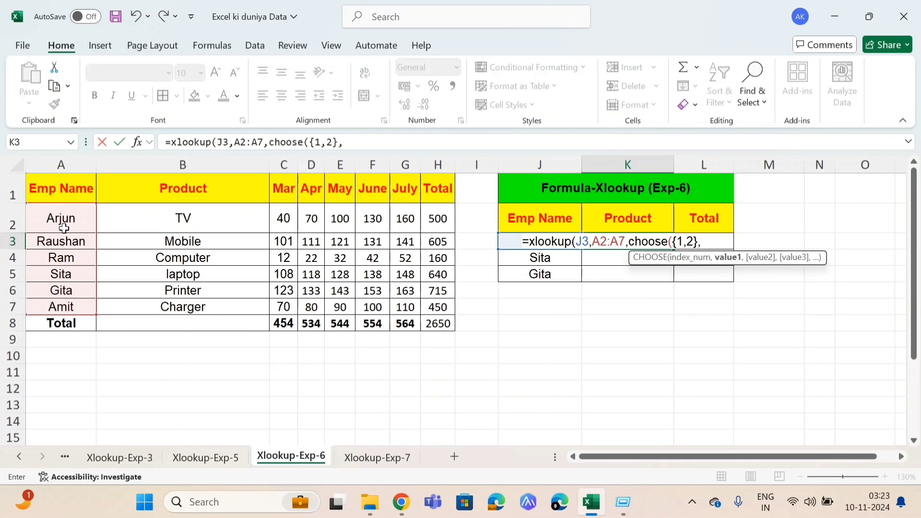
Step: Complete the CHOOSE return array with B2:B7 and H2:H7, and enter the XLOOKUP formula in K3
{"action": "left_click", "coordinate": [172, 215]}
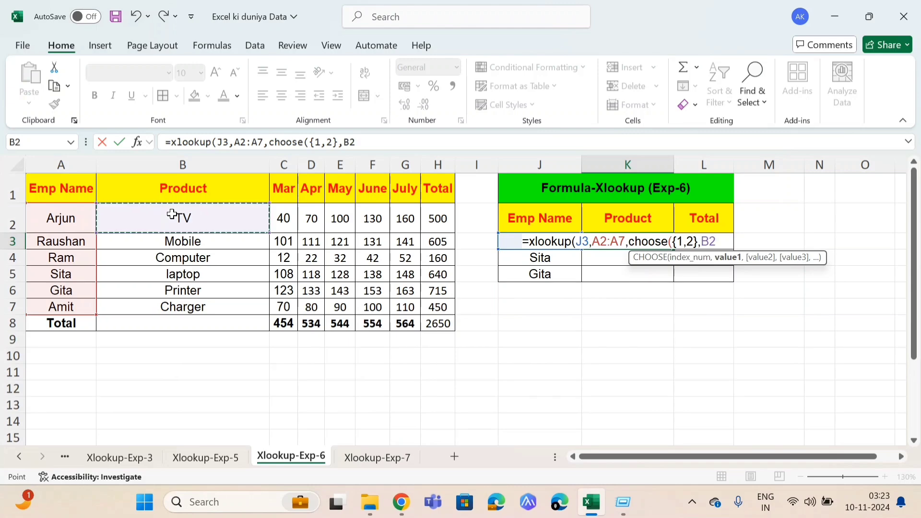
{"action": "key", "text": "ctrl+shift+Down"}
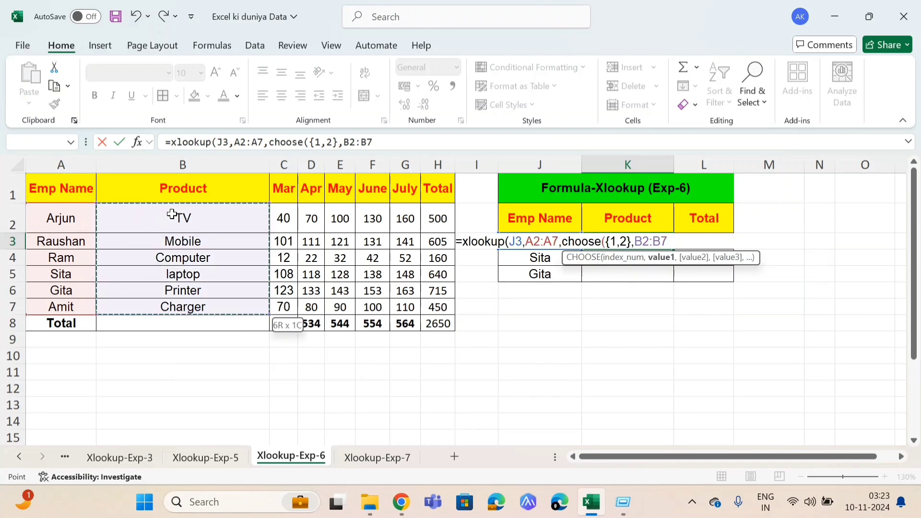
{"action": "type", "text": ","}
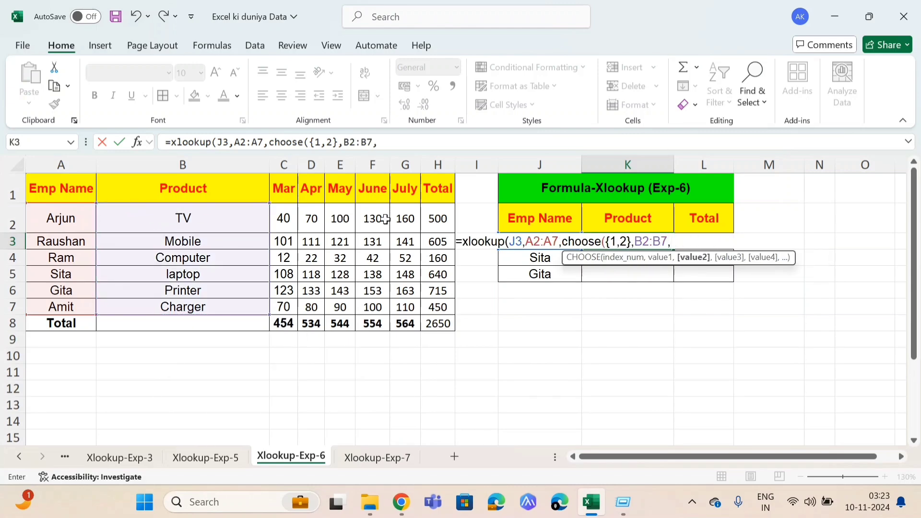
{"action": "left_click", "coordinate": [430, 211]}
{"action": "key", "text": "ctrl+shift+Down"}
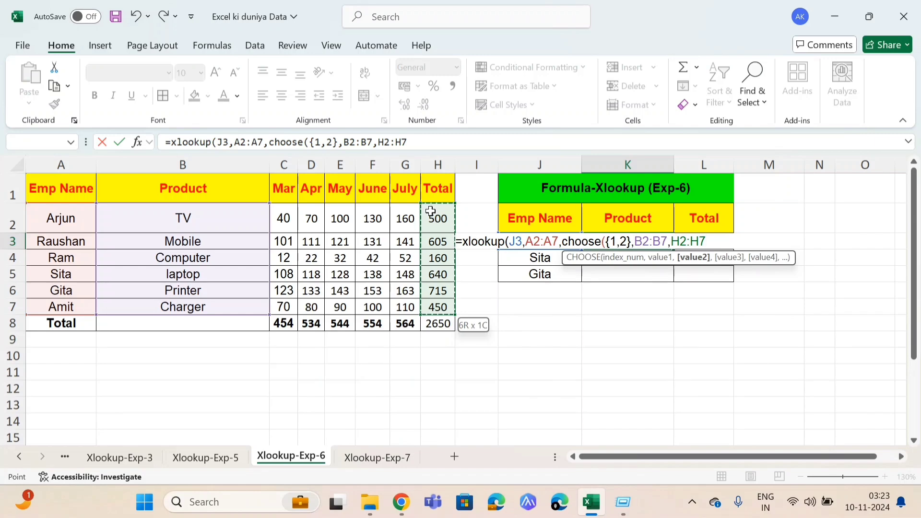
{"action": "type", "text": ")"}
{"action": "key", "text": "Return"}
{"action": "key", "text": "Return"}
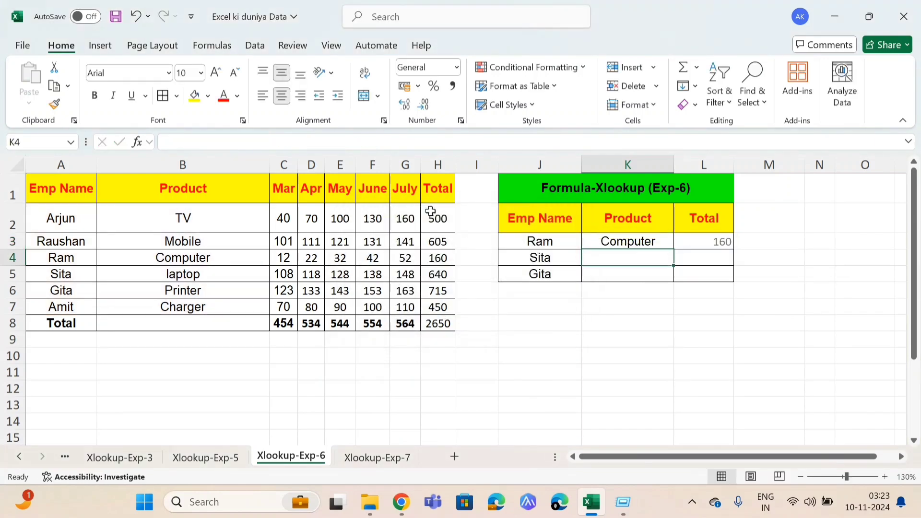
Step: Fill the K3 formula down through K5 for the remaining employees
{"action": "key", "text": "Up"}
{"action": "key", "text": "shift+Down"}
{"action": "key", "text": "shift+Down"}
{"action": "key", "text": "ctrl+d"}
{"action": "key", "text": "Down"}
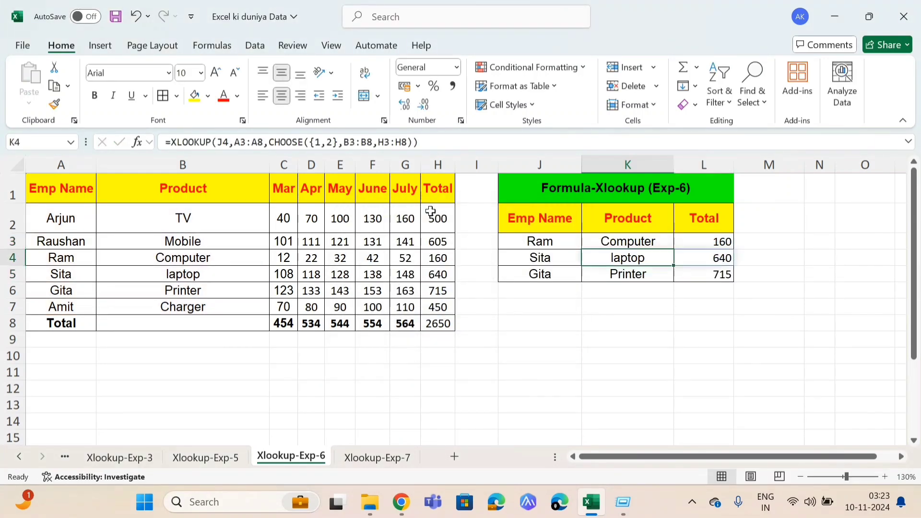
{"action": "key", "text": "Up"}
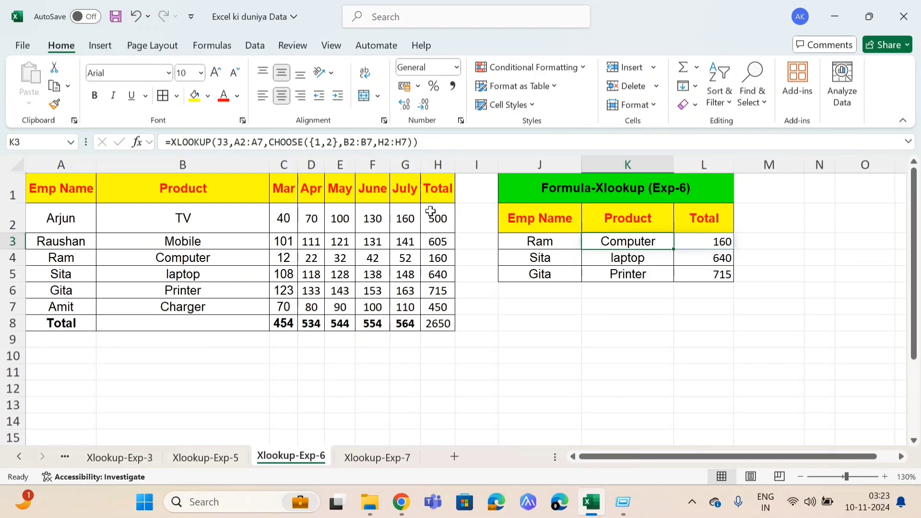
Step: In L3 of the Xlookup-Exp-7 sheet, start an XLOOKUP with J3&K3 as the combined lookup value
{"action": "key", "text": "ctrl+Page_Down"}
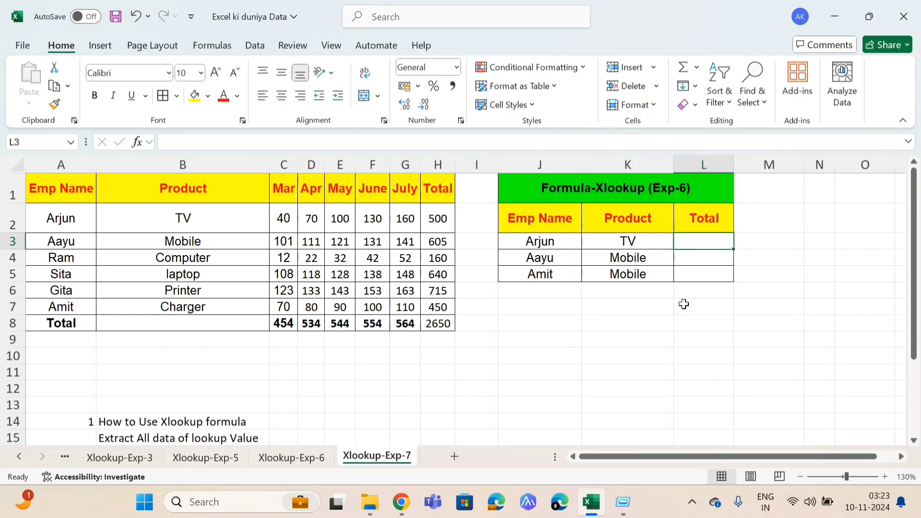
{"action": "key", "text": "Left"}
{"action": "key", "text": "Left"}
{"action": "key", "text": "Right"}
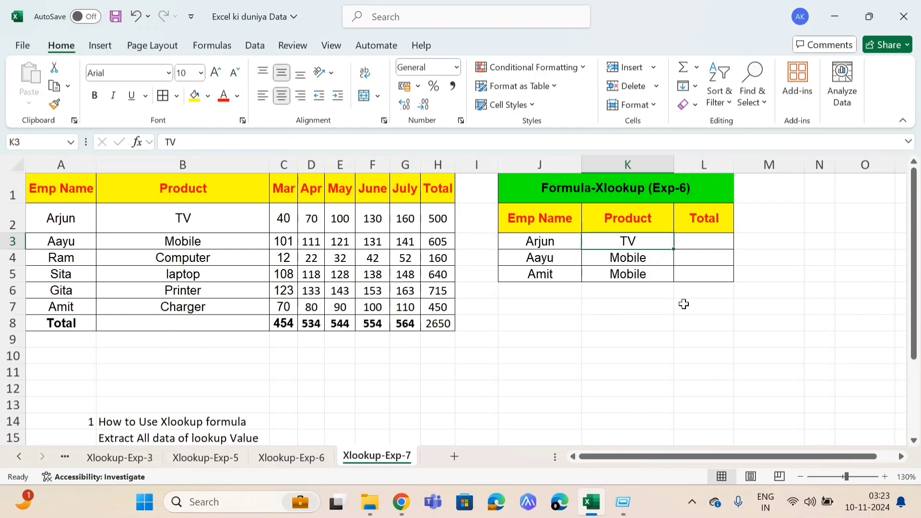
{"action": "key", "text": "Left"}
{"action": "key", "text": "Right"}
{"action": "key", "text": "Right"}
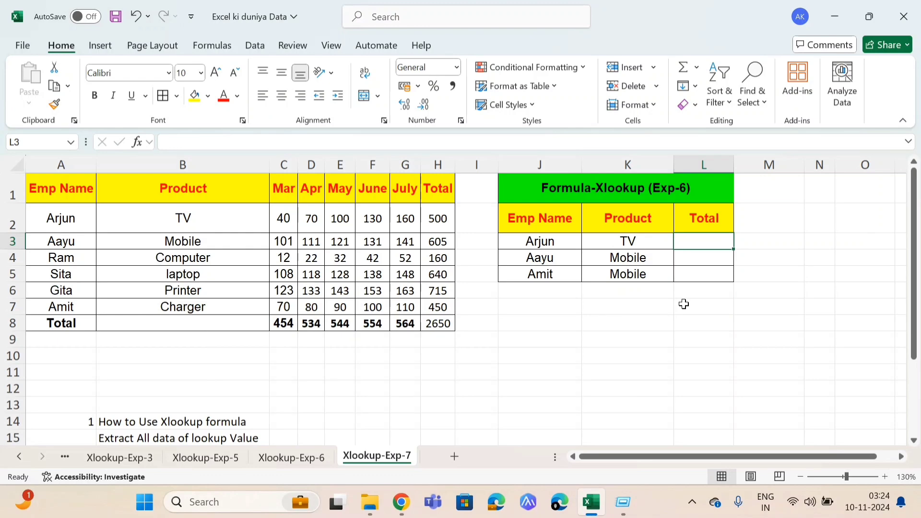
{"action": "type", "text": "=x"}
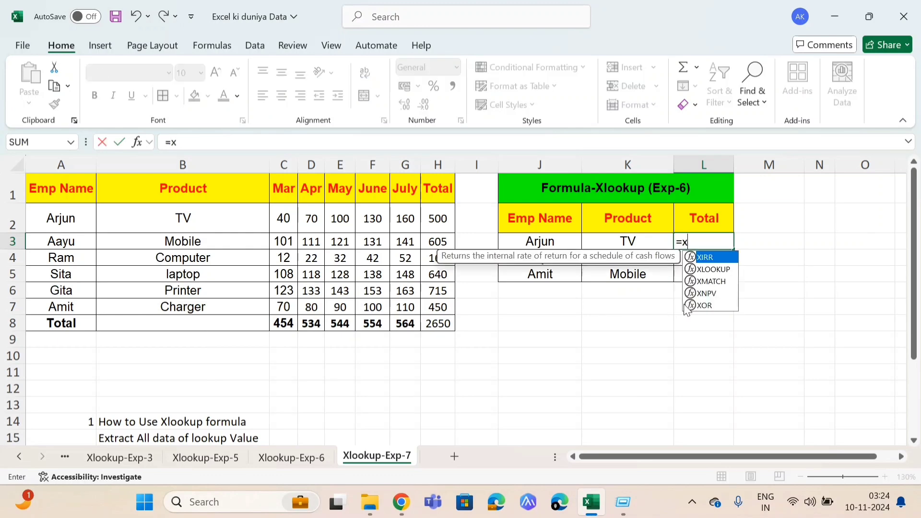
{"action": "type", "text": "lookup("}
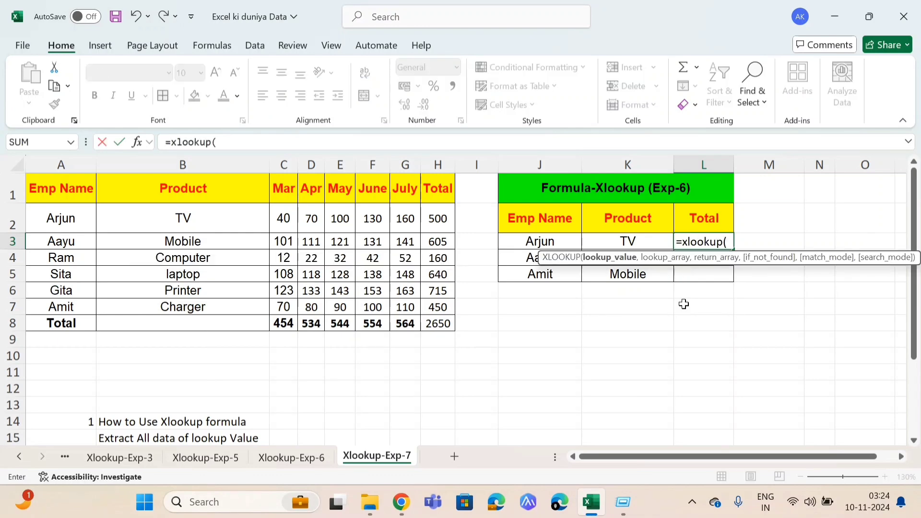
{"action": "key", "text": "Left"}
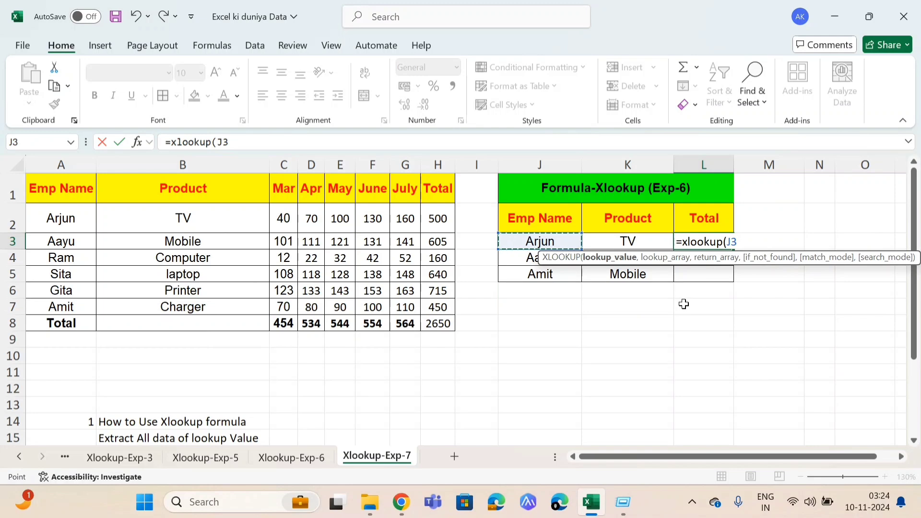
{"action": "type", "text": "&"}
{"action": "left_click", "coordinate": [641, 237]}
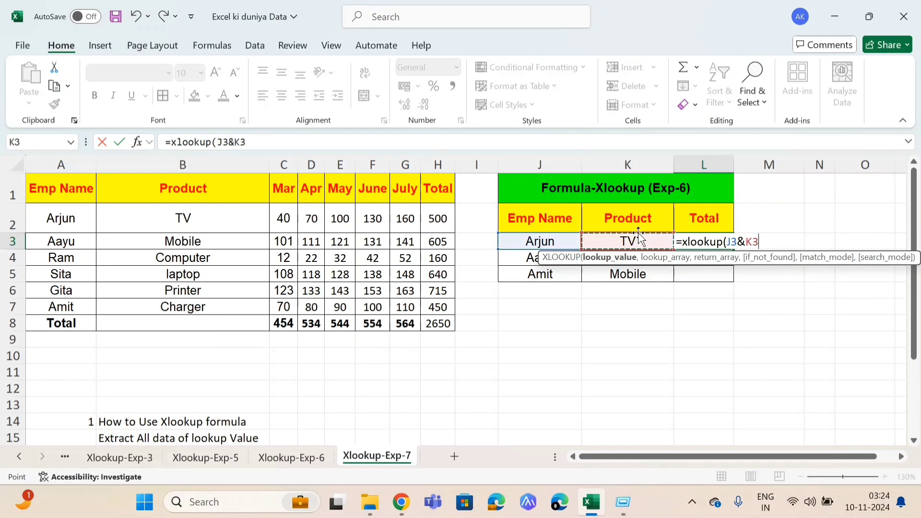
{"action": "type", "text": ","}
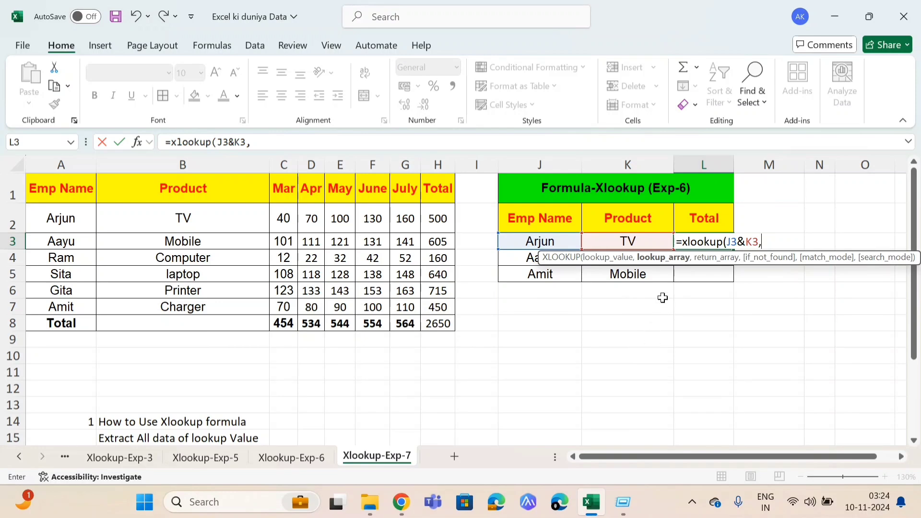
Step: Set the XLOOKUP's lookup array to the combined employee and product ranges A2:A7&B2:B7
{"action": "left_click", "coordinate": [72, 220]}
{"action": "key", "text": "shift+Down"}
{"action": "key", "text": "shift+Down"}
{"action": "key", "text": "shift+Down"}
{"action": "key", "text": "shift+Down"}
{"action": "key", "text": "shift+Down"}
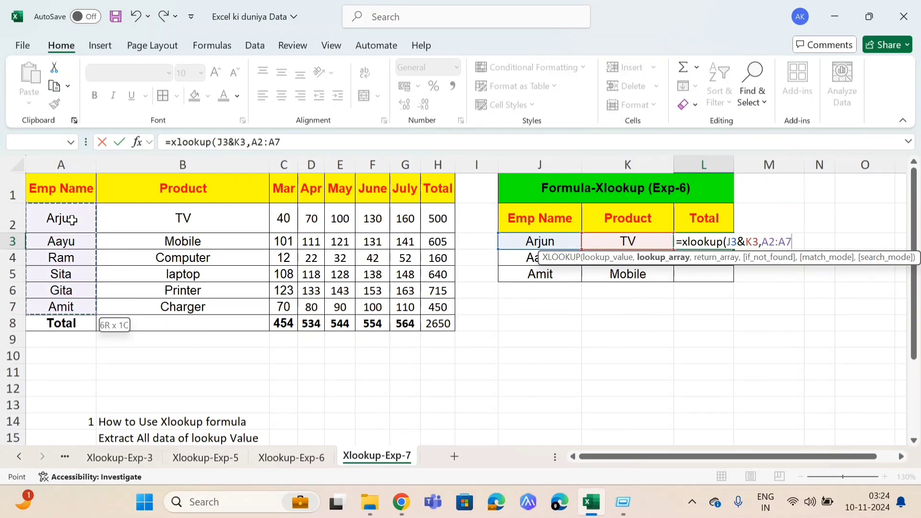
{"action": "type", "text": "&"}
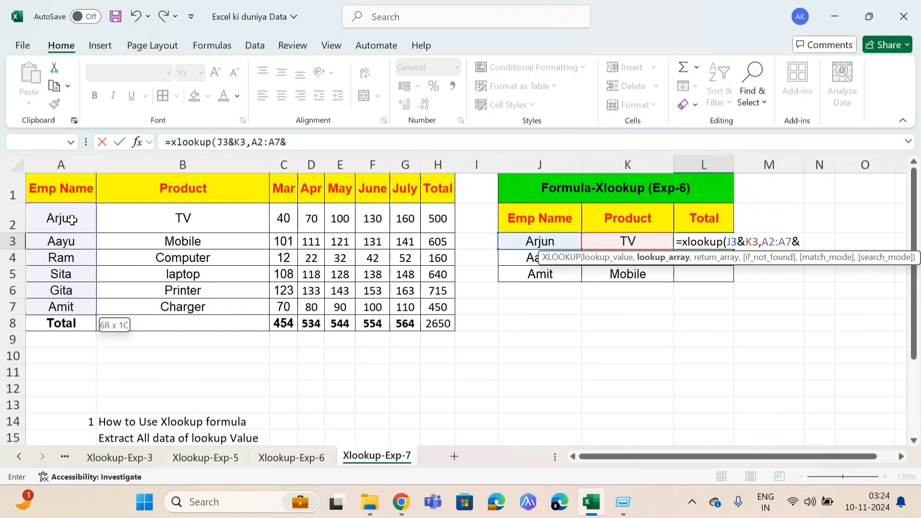
{"action": "left_click", "coordinate": [115, 225]}
{"action": "key", "text": "shift+Down"}
{"action": "key", "text": "shift+Down"}
{"action": "key", "text": "shift+Down"}
{"action": "key", "text": "shift+Down"}
{"action": "key", "text": "shift+Down"}
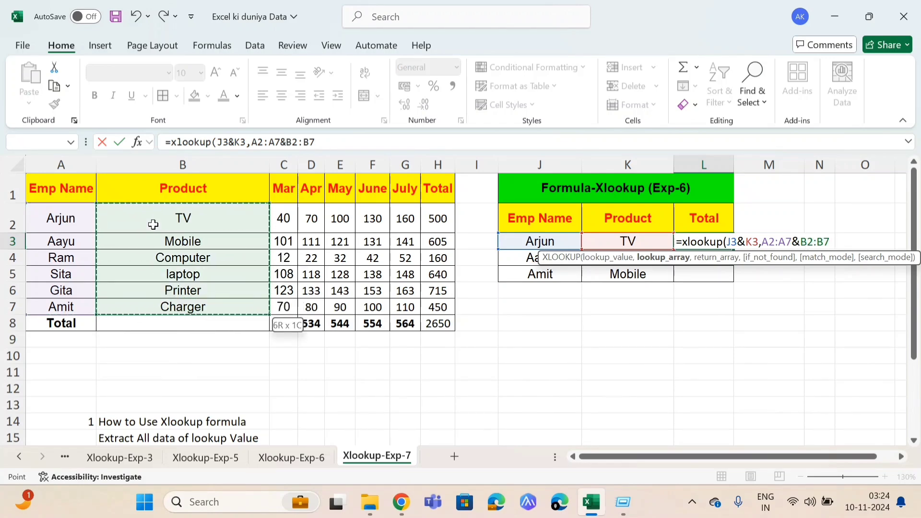
{"action": "type", "text": ","}
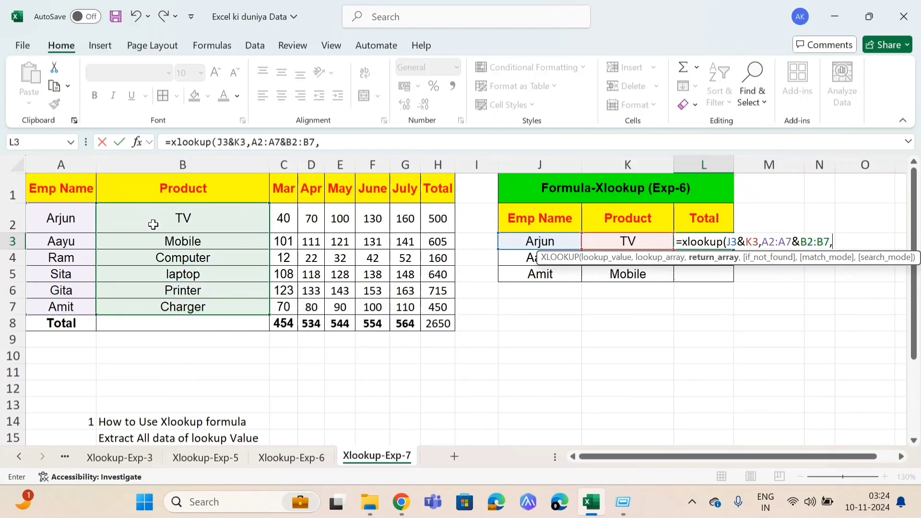
Step: Use the totals H2:H7 as the return array and enter the two-criteria XLOOKUP in L3
{"action": "left_click", "coordinate": [437, 214]}
{"action": "key", "text": "shift+Down"}
{"action": "key", "text": "shift+Down"}
{"action": "key", "text": "shift+Down"}
{"action": "key", "text": "shift+Down"}
{"action": "key", "text": "shift+Down"}
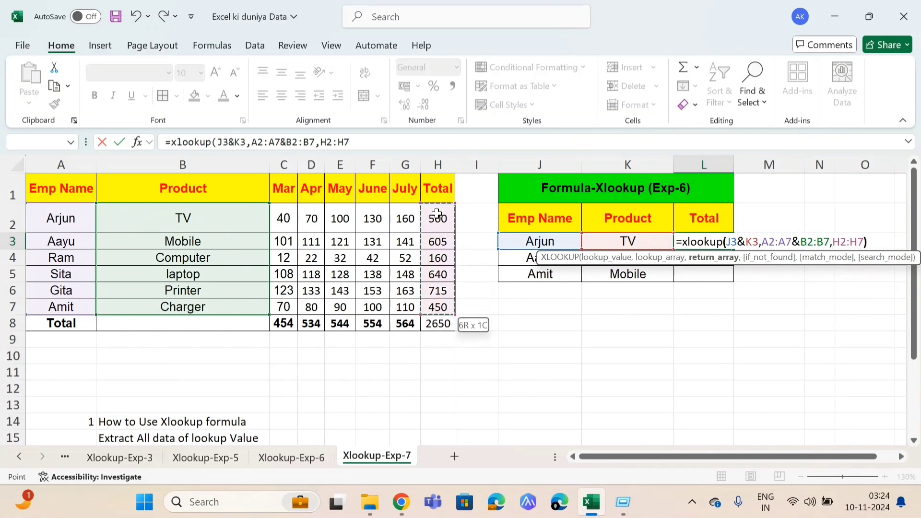
{"action": "type", "text": ")"}
{"action": "key", "text": "ctrl+Return"}
Step: Fill the L3 formula down through L5 and review the copied formulas
{"action": "key", "text": "shift+Down"}
{"action": "key", "text": "shift+Down"}
{"action": "key", "text": "ctrl+d"}
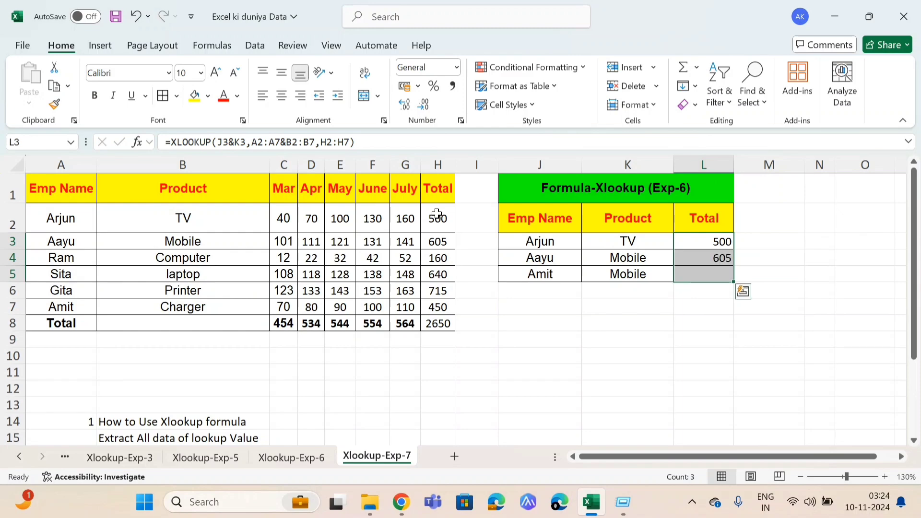
{"action": "key", "text": "Down"}
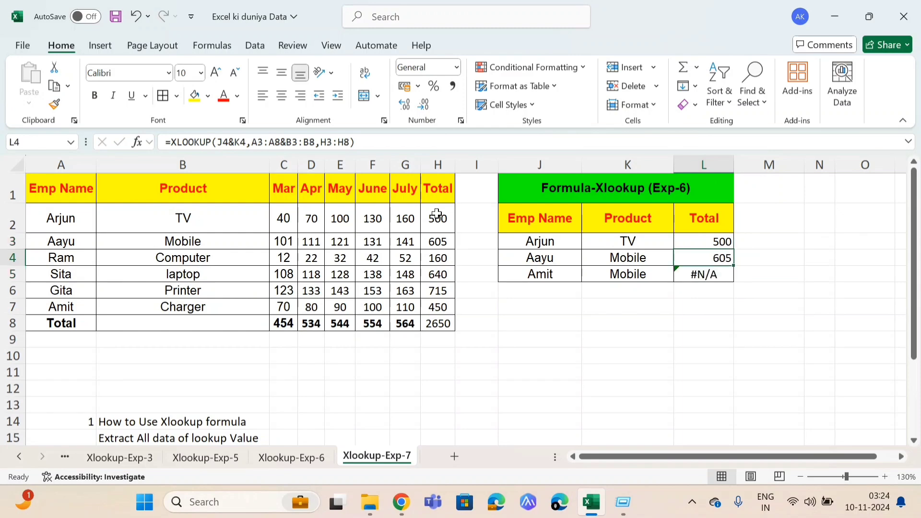
{"action": "key", "text": "Down"}
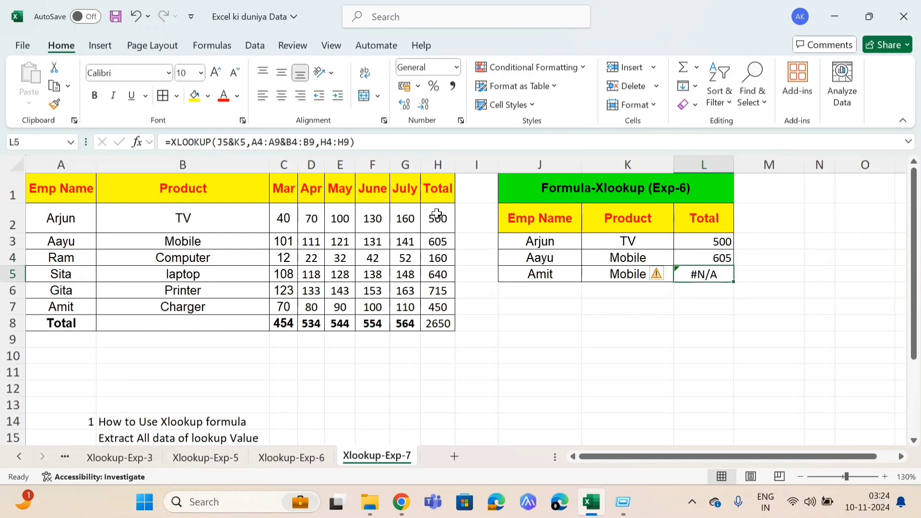
{"action": "key", "text": "Up"}
{"action": "key", "text": "Up"}
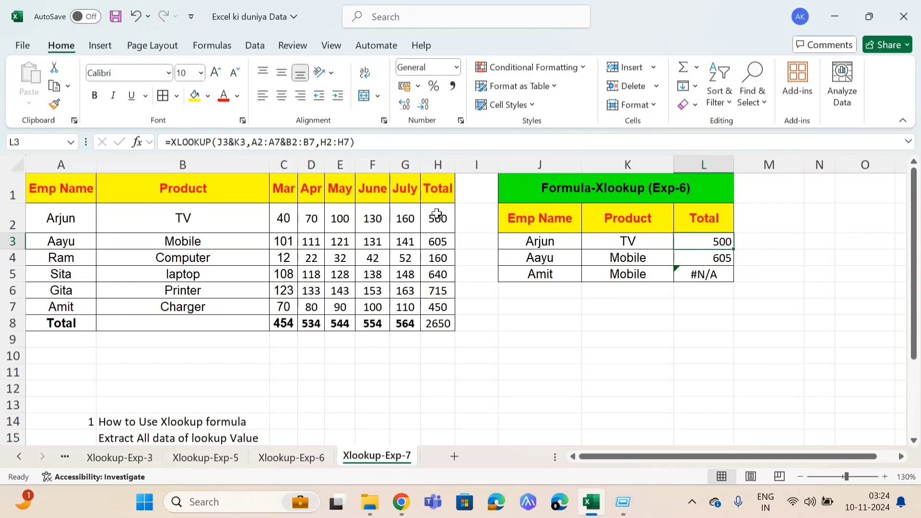
{"action": "key", "text": "Down"}
{"action": "key", "text": "Down"}
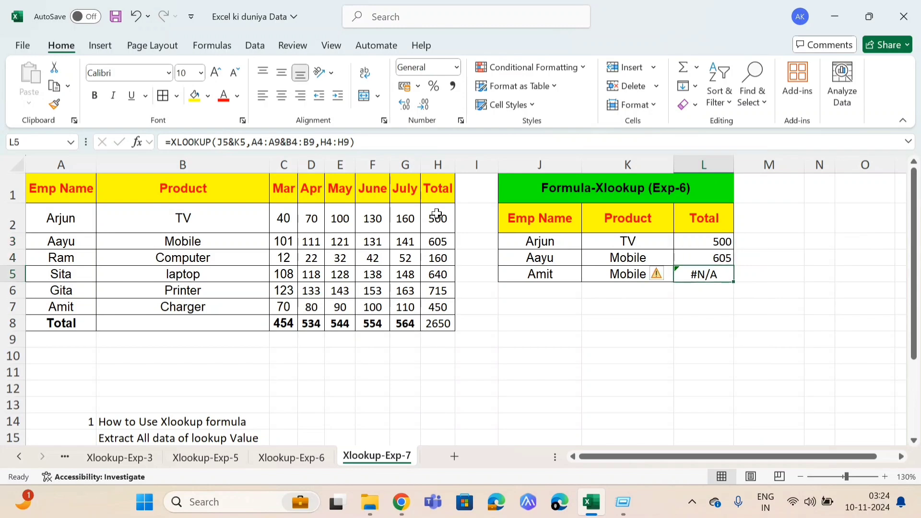
Step: Copy the product Charger from B7 in the source table
{"action": "key", "text": "Left"}
{"action": "key", "text": "Left"}
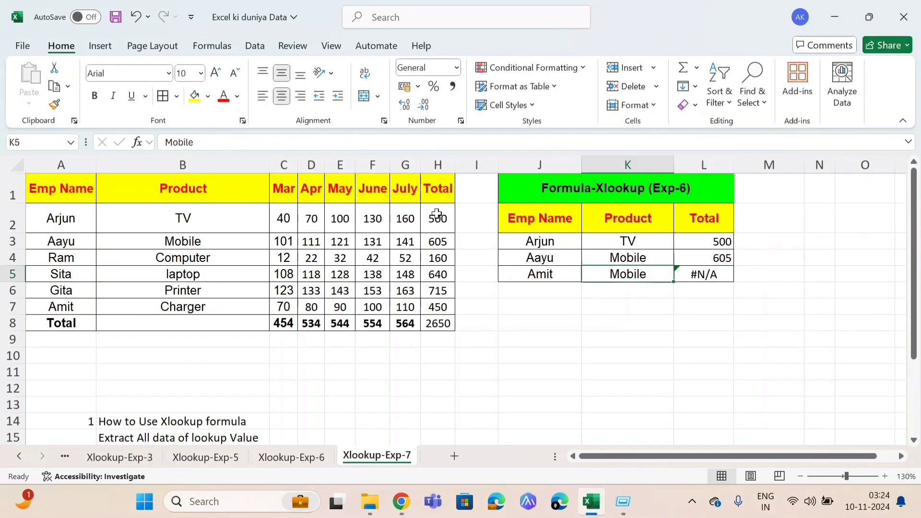
{"action": "key", "text": "Left"}
{"action": "key", "text": "Left"}
{"action": "key", "text": "Left"}
{"action": "key", "text": "Left"}
{"action": "key", "text": "Left"}
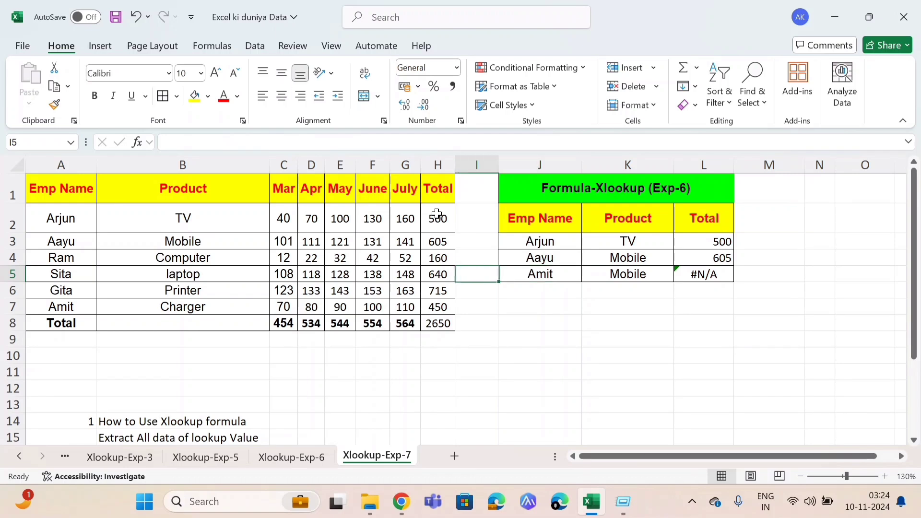
{"action": "key", "text": "Left"}
{"action": "key", "text": "Left"}
{"action": "key", "text": "Left"}
{"action": "key", "text": "Left"}
{"action": "key", "text": "Down"}
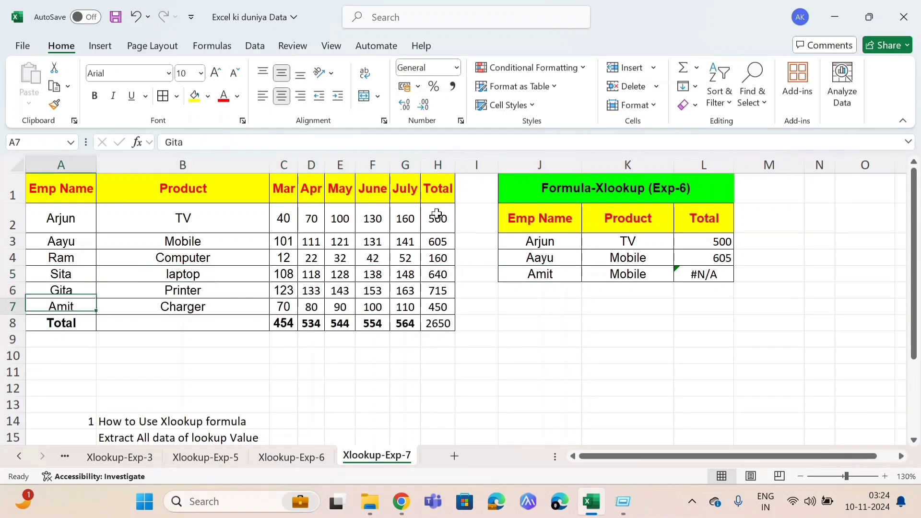
{"action": "key", "text": "Down"}
{"action": "key", "text": "Down"}
{"action": "key", "text": "Right"}
{"action": "key", "text": "Up"}
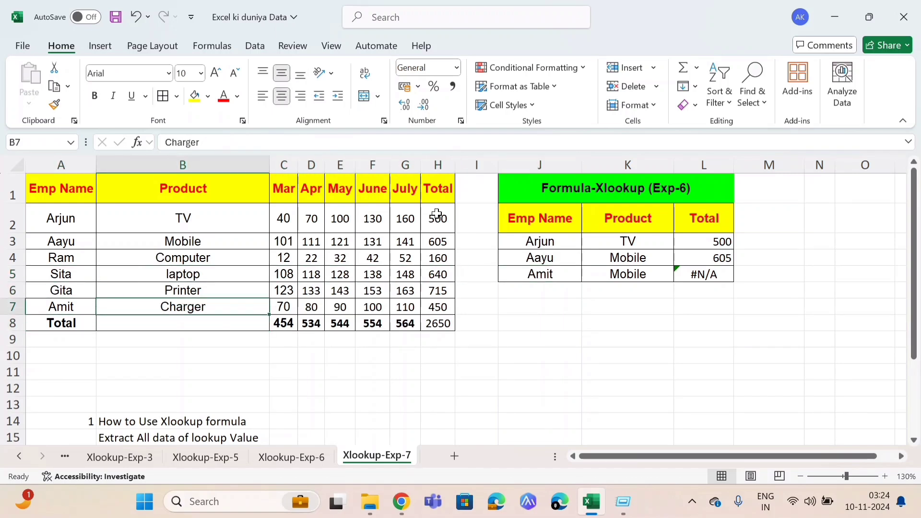
{"action": "key", "text": "ctrl+c"}
Step: Replace the product in K5 with the copied one using Paste Special
{"action": "key", "text": "Right"}
{"action": "key", "text": "Right"}
{"action": "key", "text": "Right"}
{"action": "key", "text": "Right"}
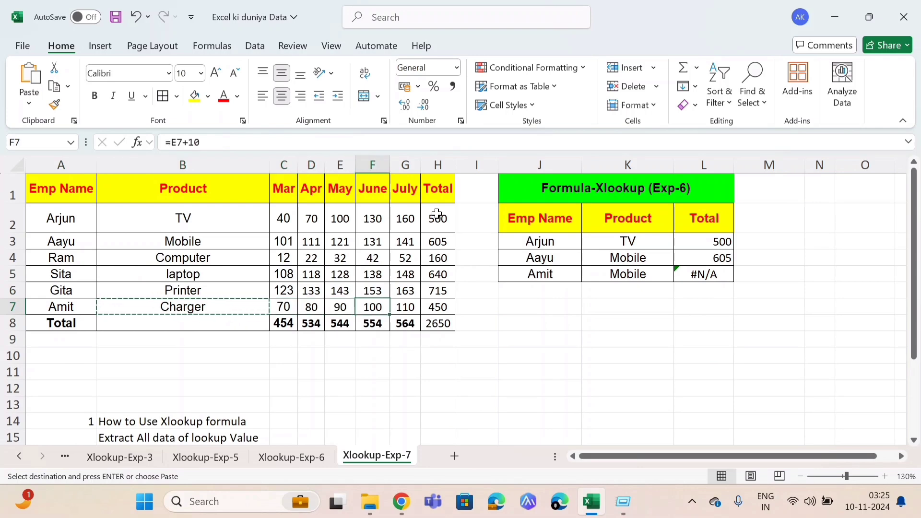
{"action": "key", "text": "Up"}
{"action": "key", "text": "Right"}
{"action": "key", "text": "Right"}
{"action": "key", "text": "Right"}
{"action": "key", "text": "Right"}
{"action": "key", "text": "Up"}
{"action": "key", "text": "Right"}
{"action": "key", "text": "alt+e"}
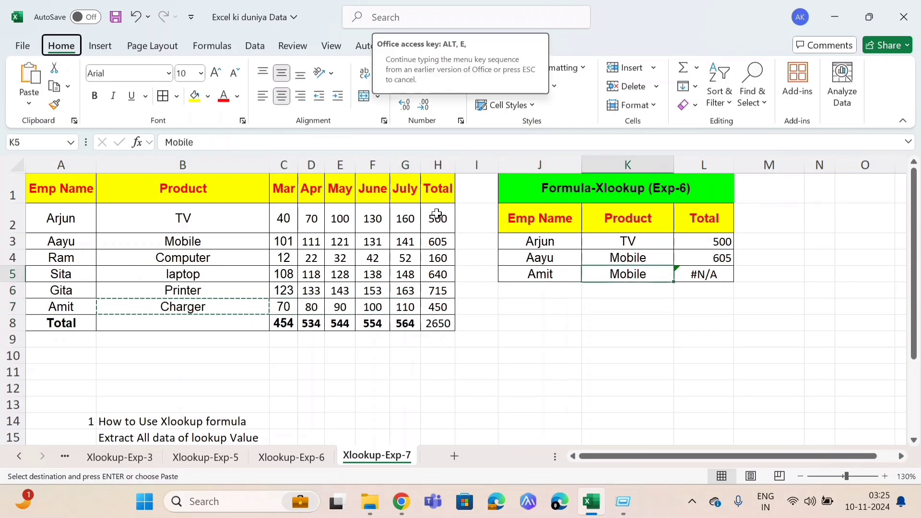
{"action": "key", "text": "s"}
{"action": "key", "text": "Return"}
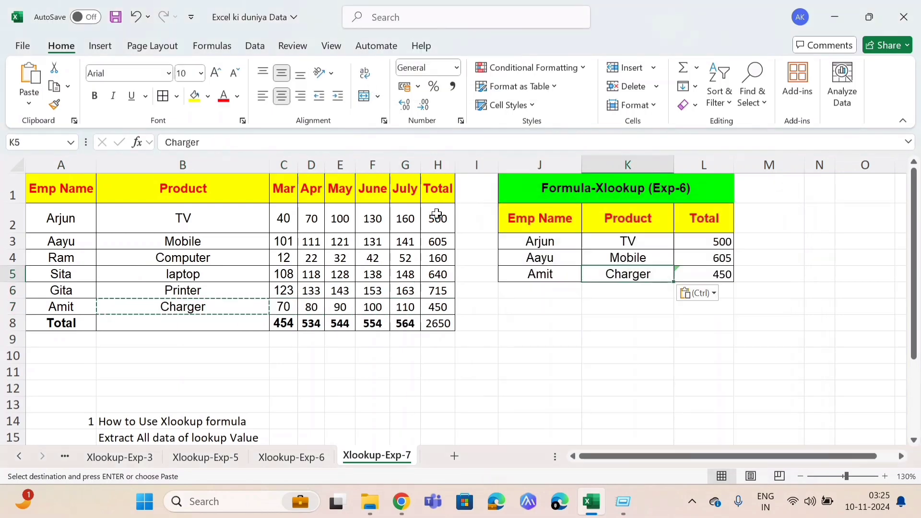
{"action": "key", "text": "Right"}
{"action": "key", "text": "Right"}
{"action": "key", "text": "Up"}
{"action": "key", "text": "Left"}
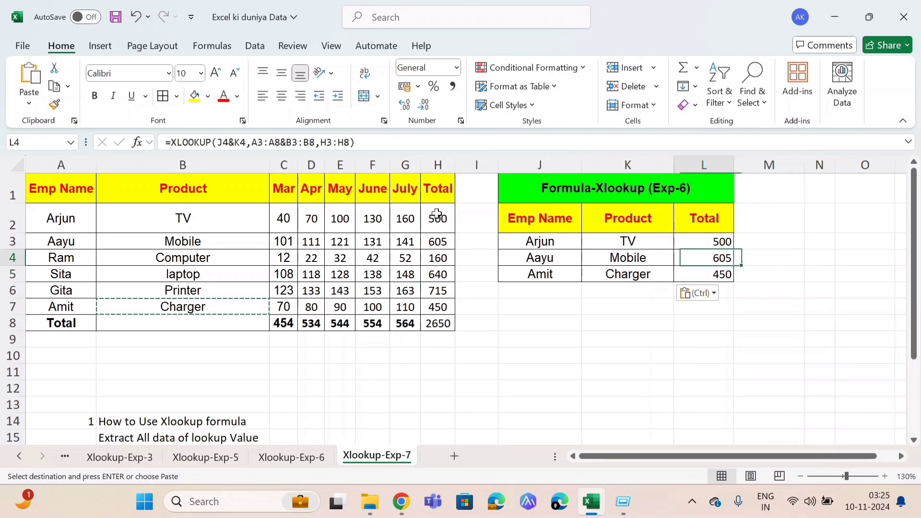
{"action": "key", "text": "Left"}
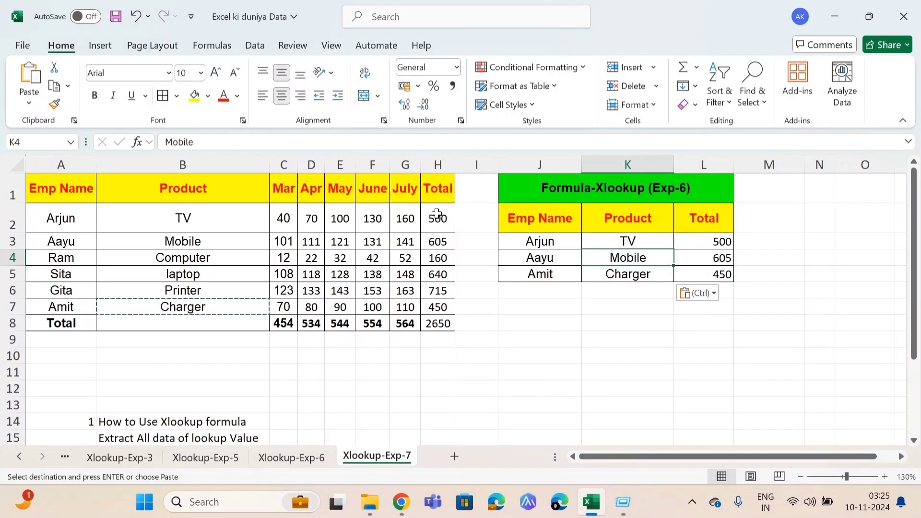